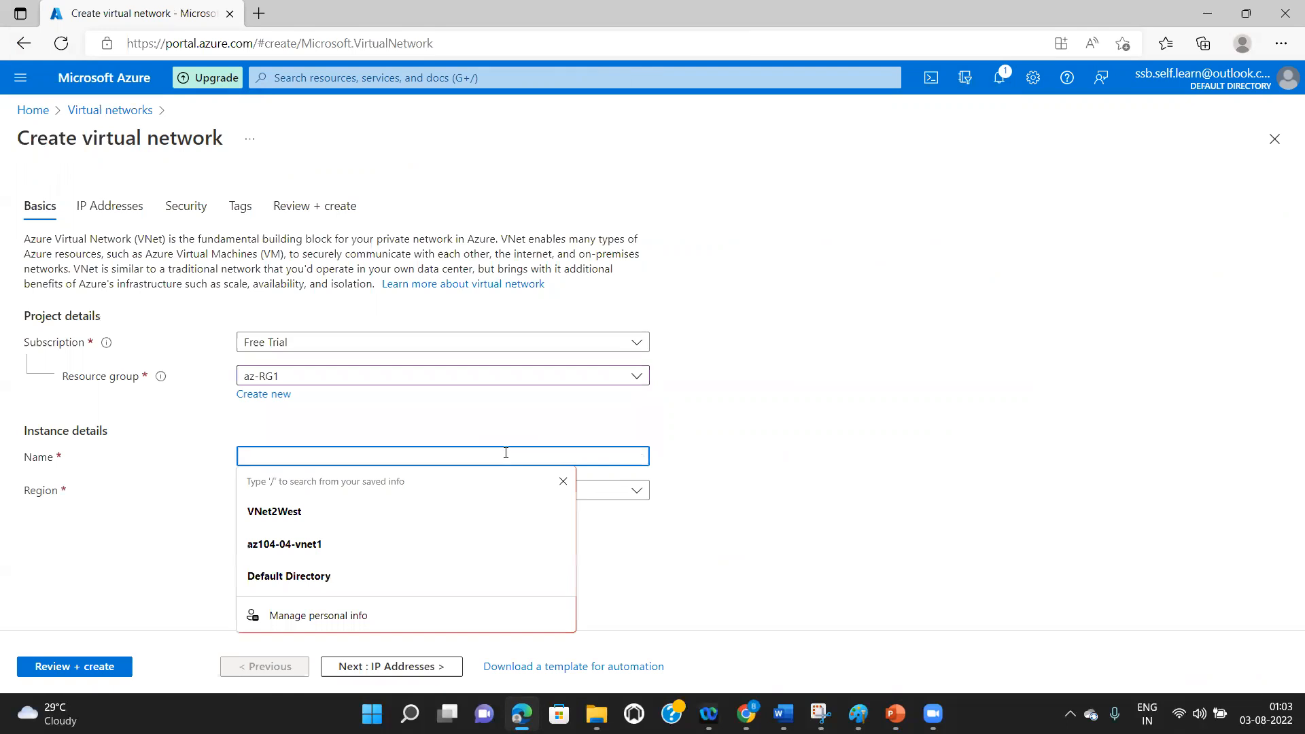
- Name the virtual network VNet1, keep its region as West US 3, and proceed to its IP address settings
text(VNet1)
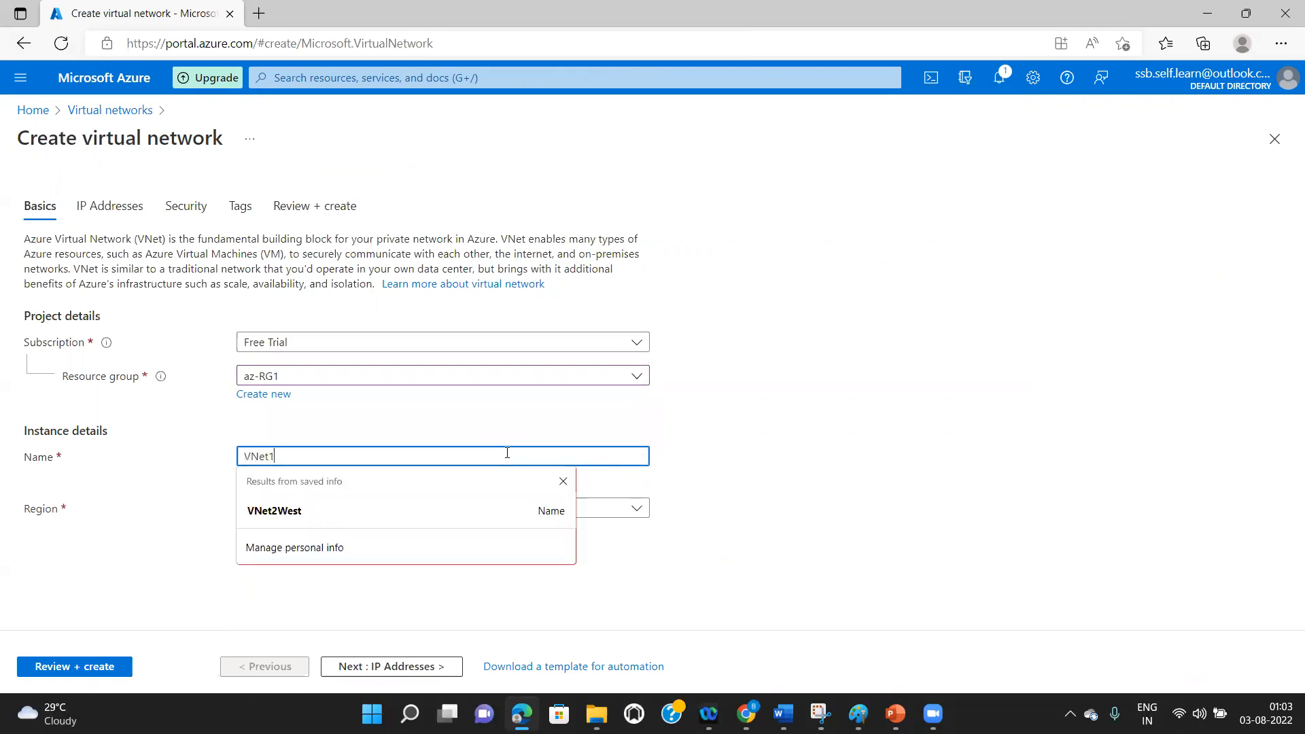
click(483, 598)
click(641, 492)
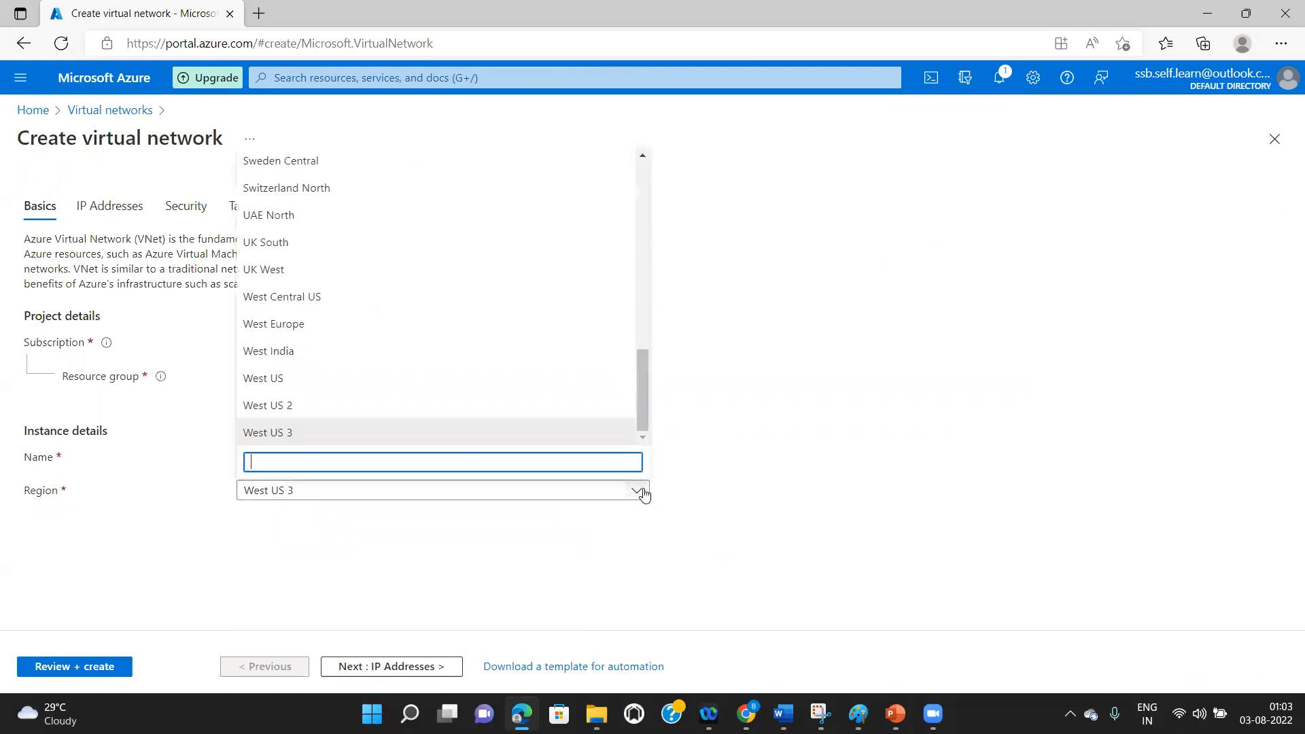
click(360, 432)
click(357, 666)
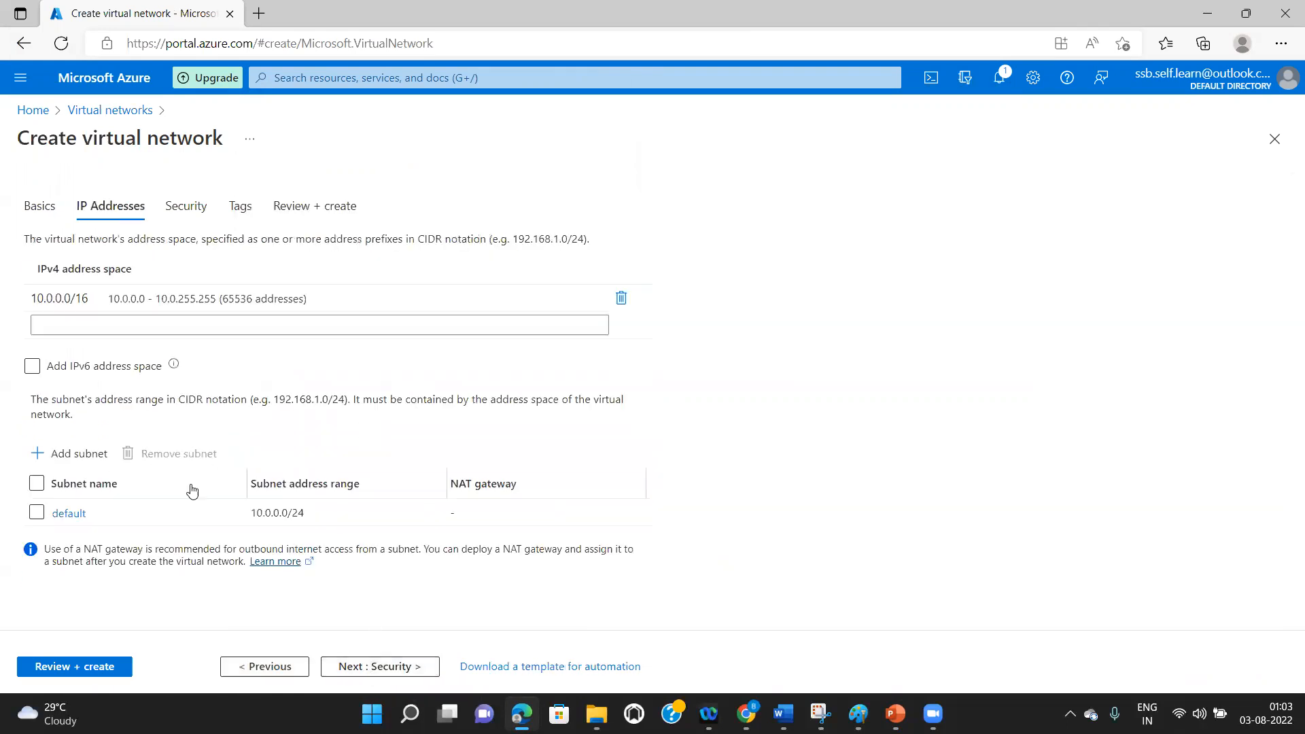
- Remove the default IPv4 address space and enter 10.0.0.0/16 as the virtual network's address space
click(620, 298)
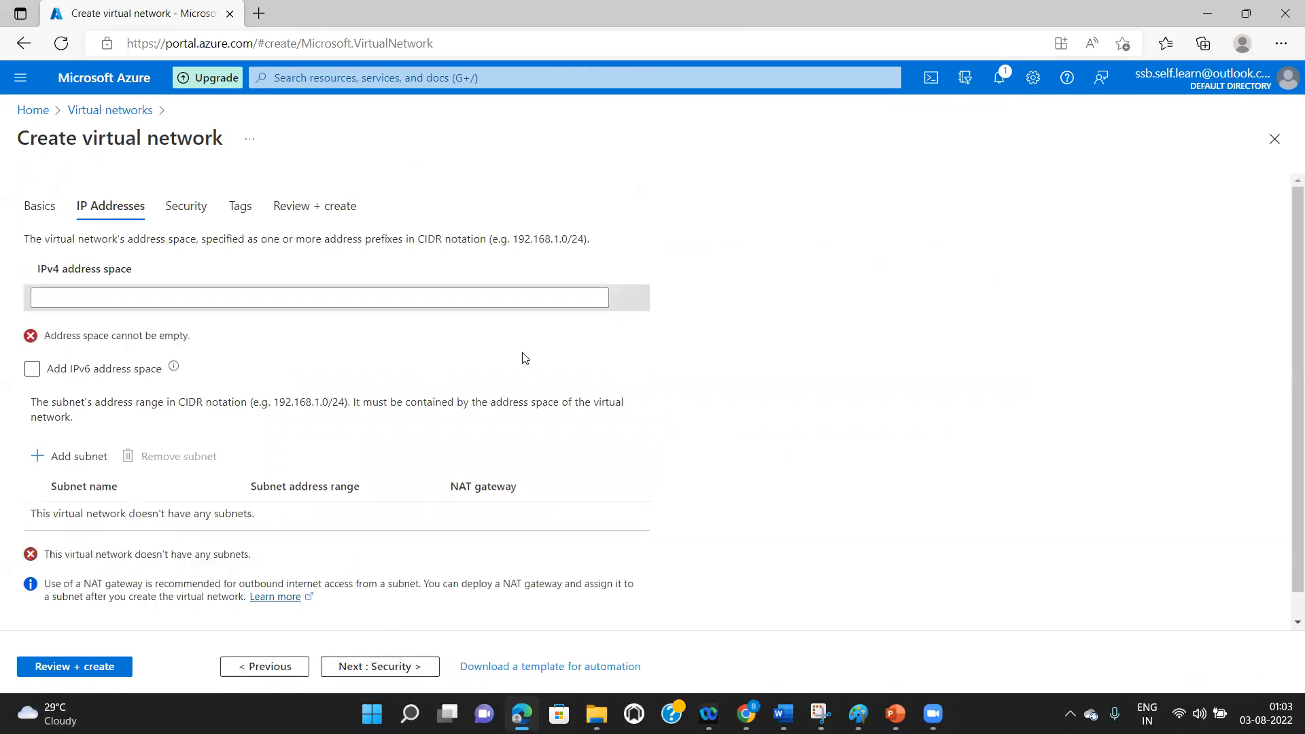
click(306, 301)
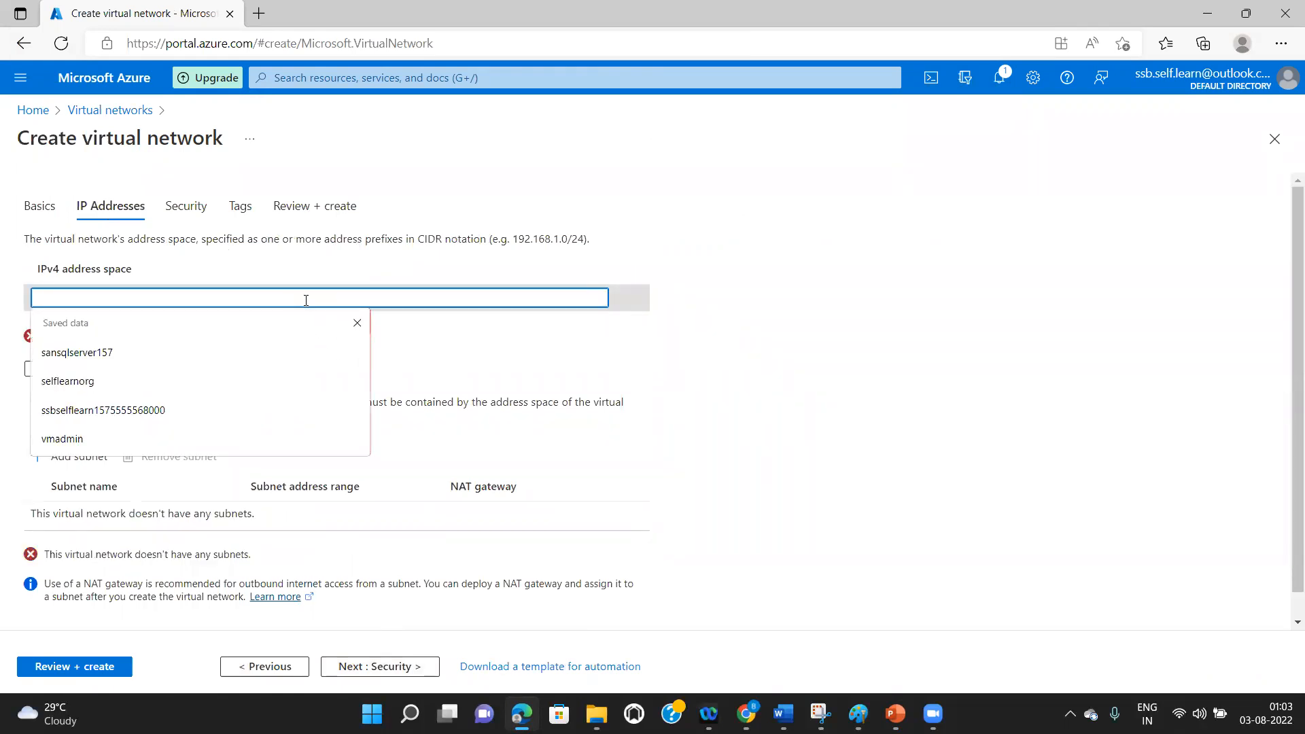
text(10)
key(BackSpace)
key(BackSpace)
text(10.0.0.)
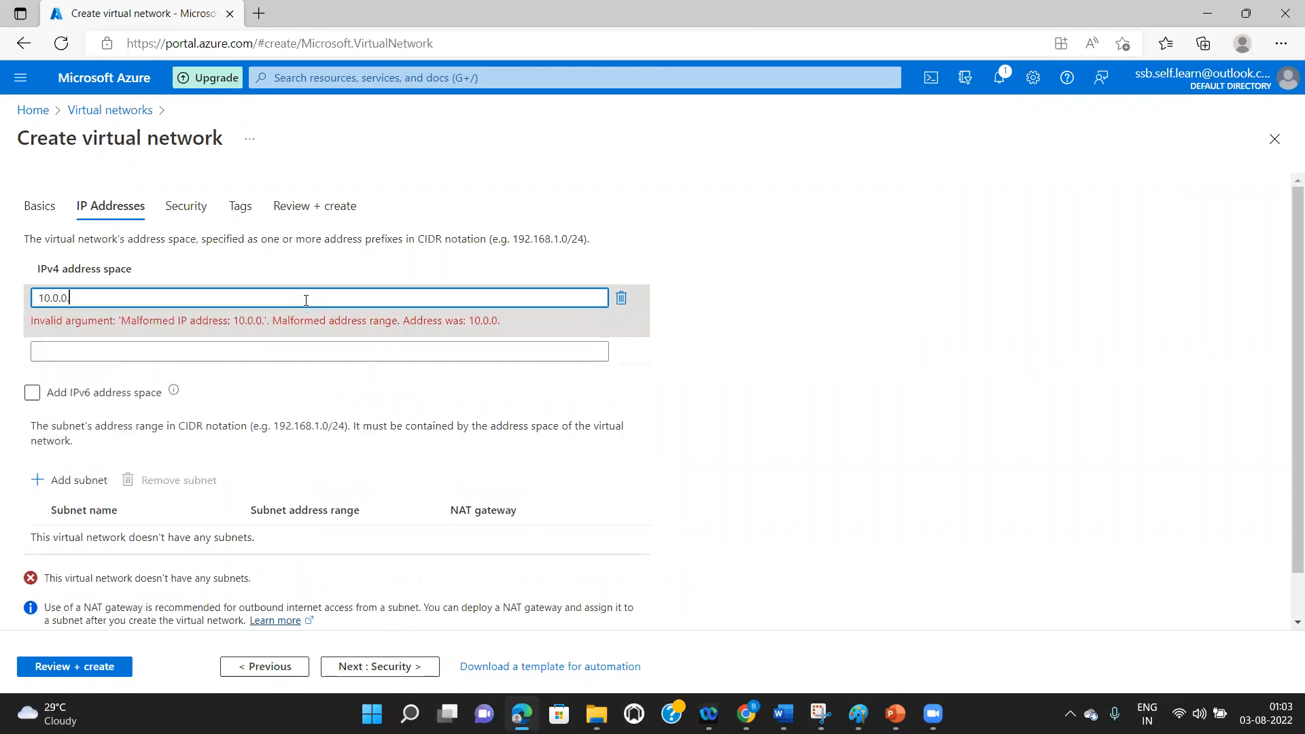
text(0.)
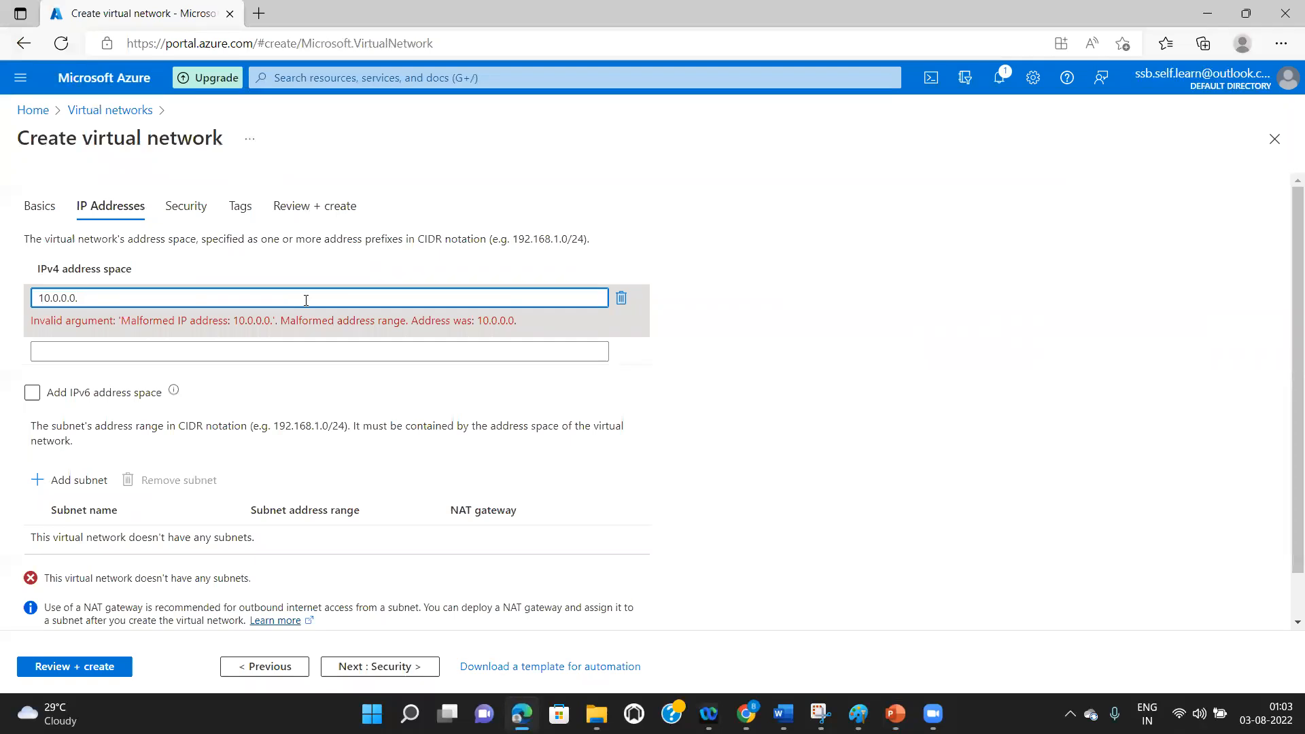
text(0/16)
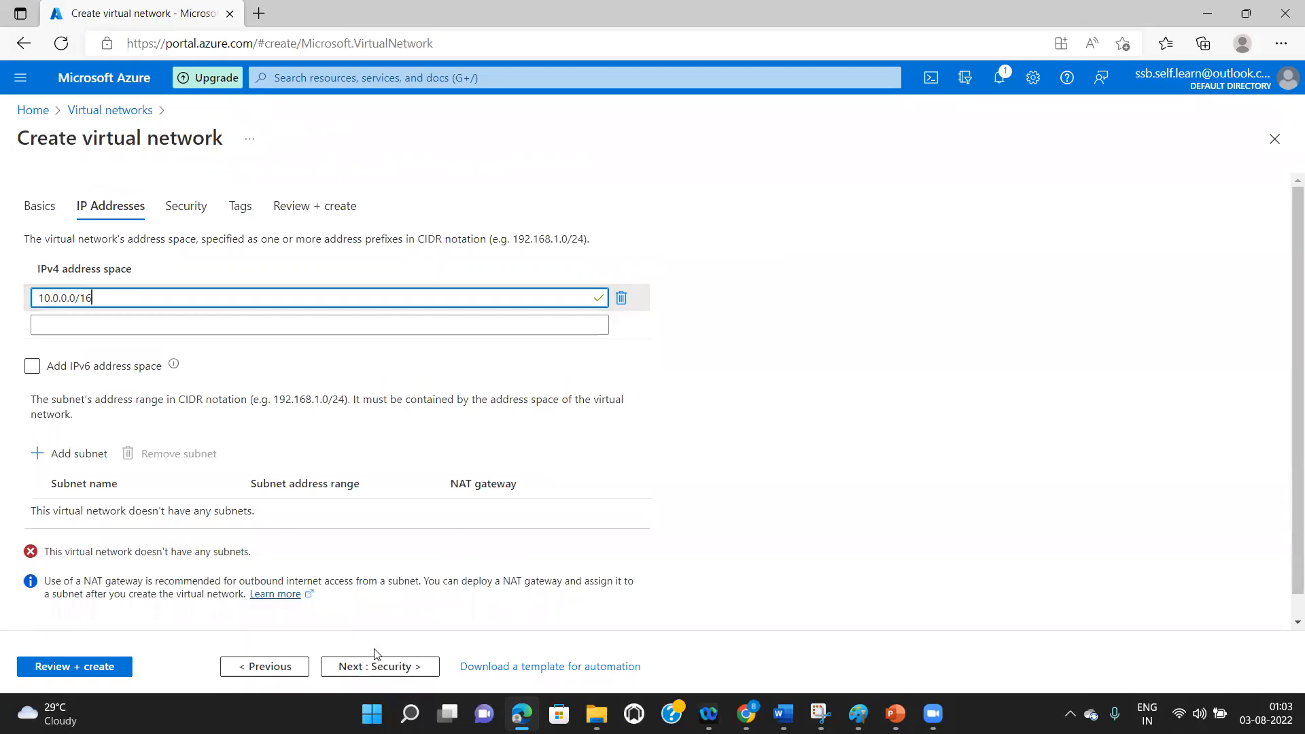
- Add a subnet named Subnet1 with the address range 10.0.0.0/24 to the virtual network
click(80, 456)
text(10.0.0)
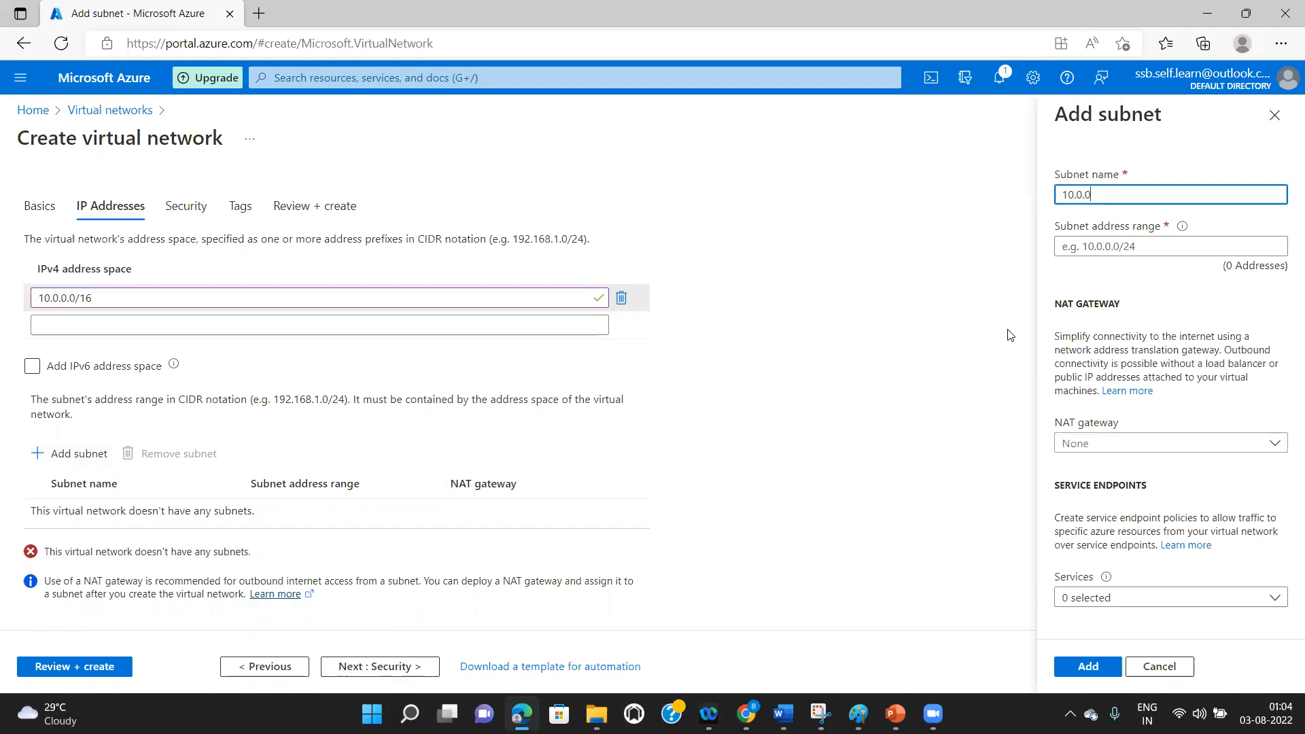
text(.0/24)
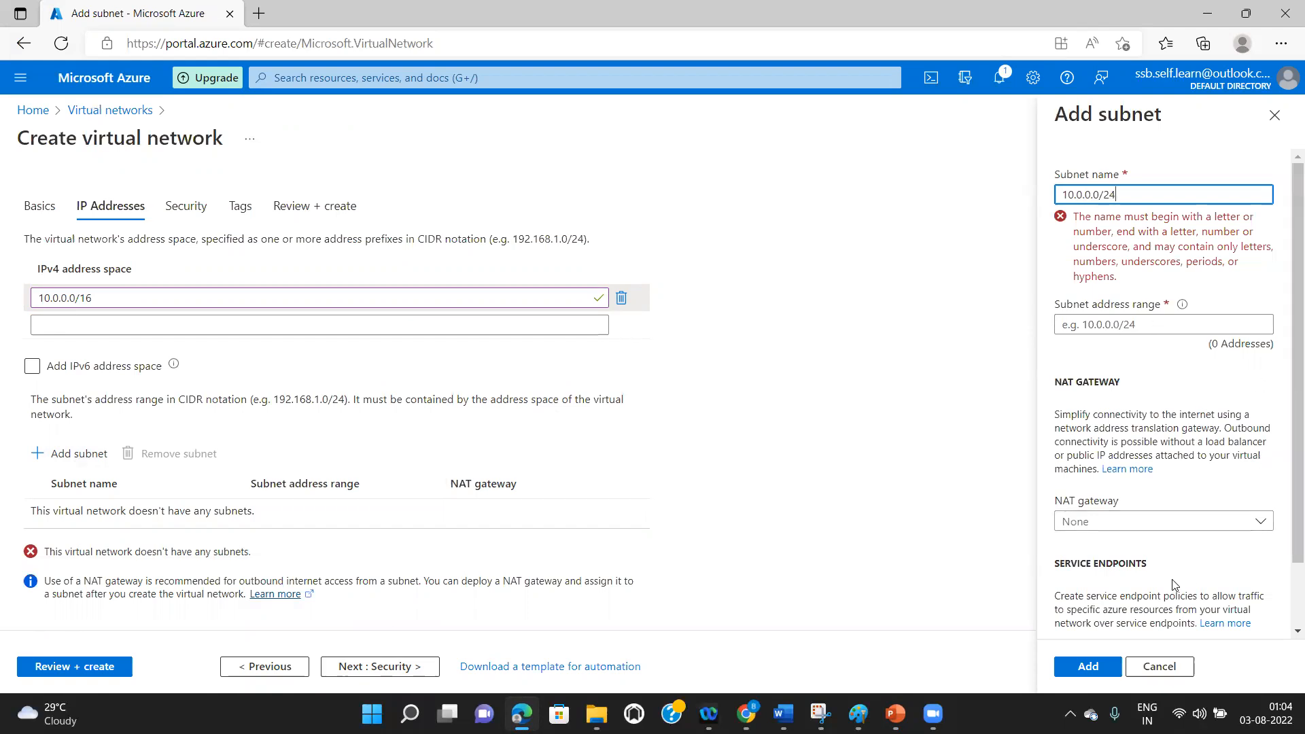
key(ctrl+a)
key(ctrl+c)
key(BackSpace)
text(S)
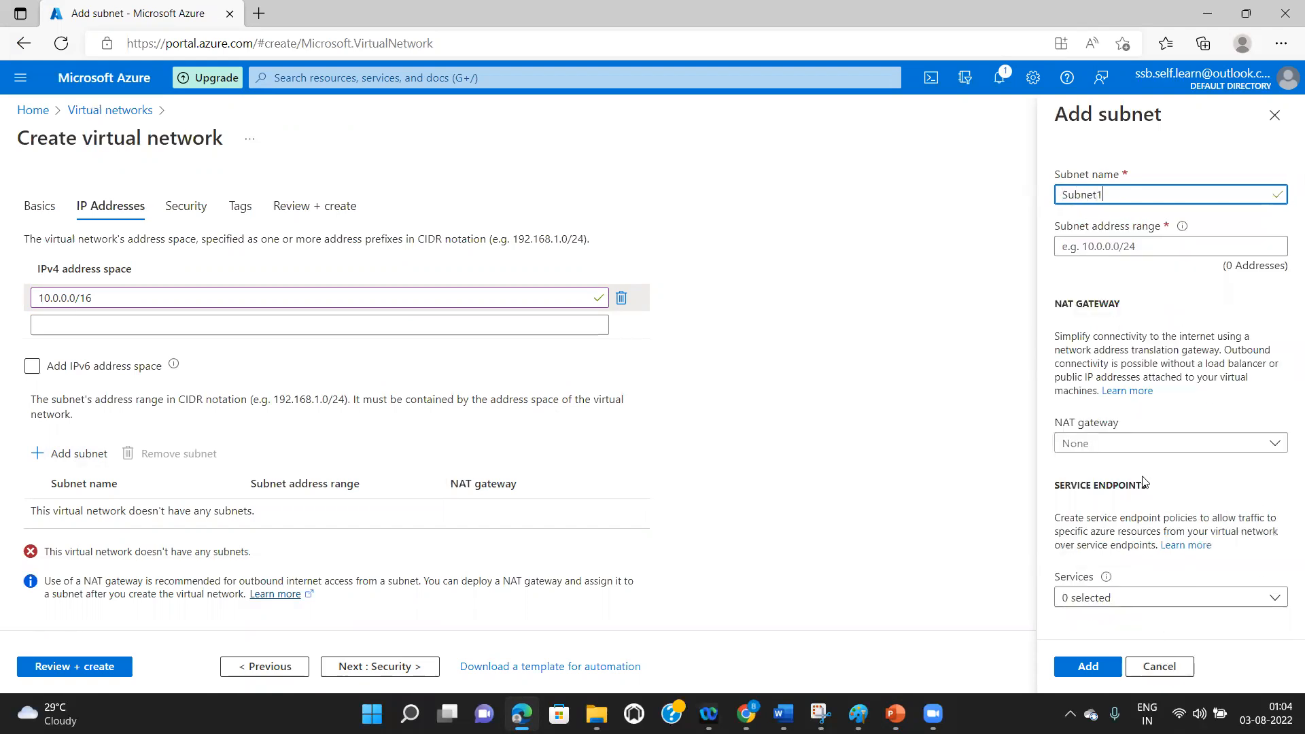
click(1141, 245)
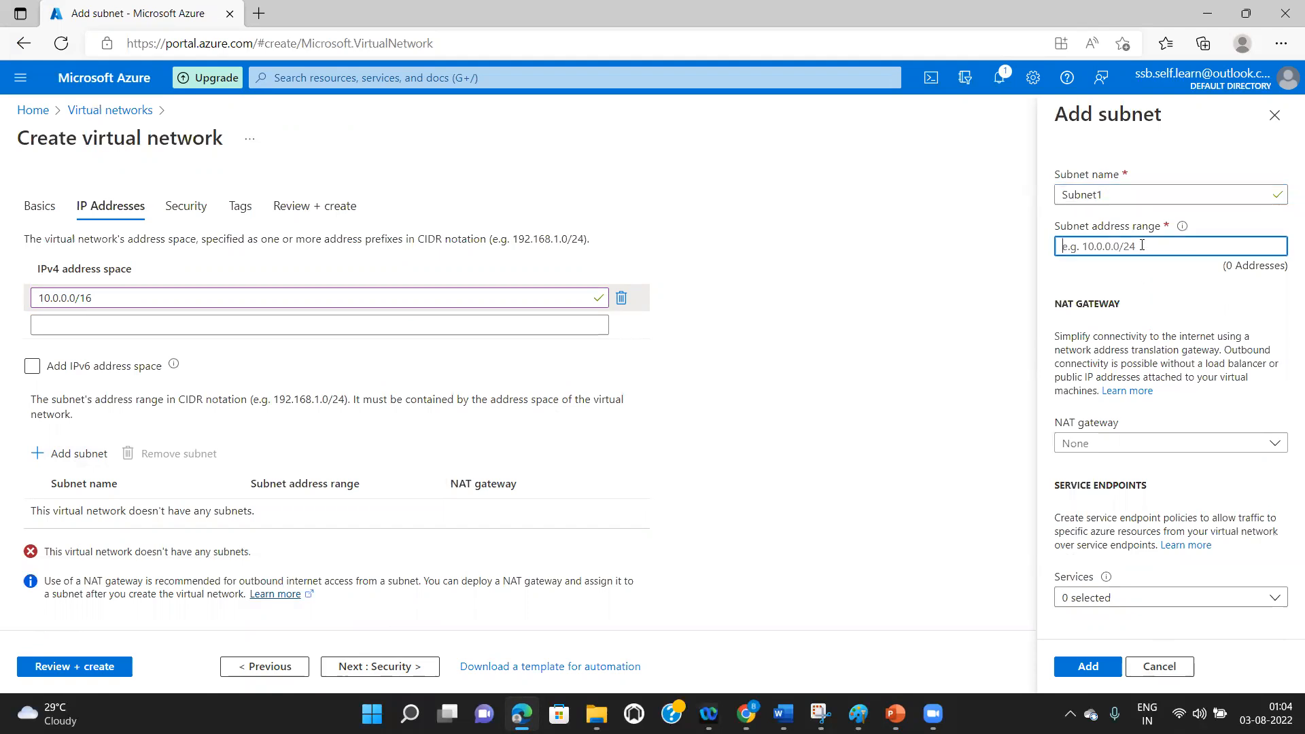
key(ctrl+v)
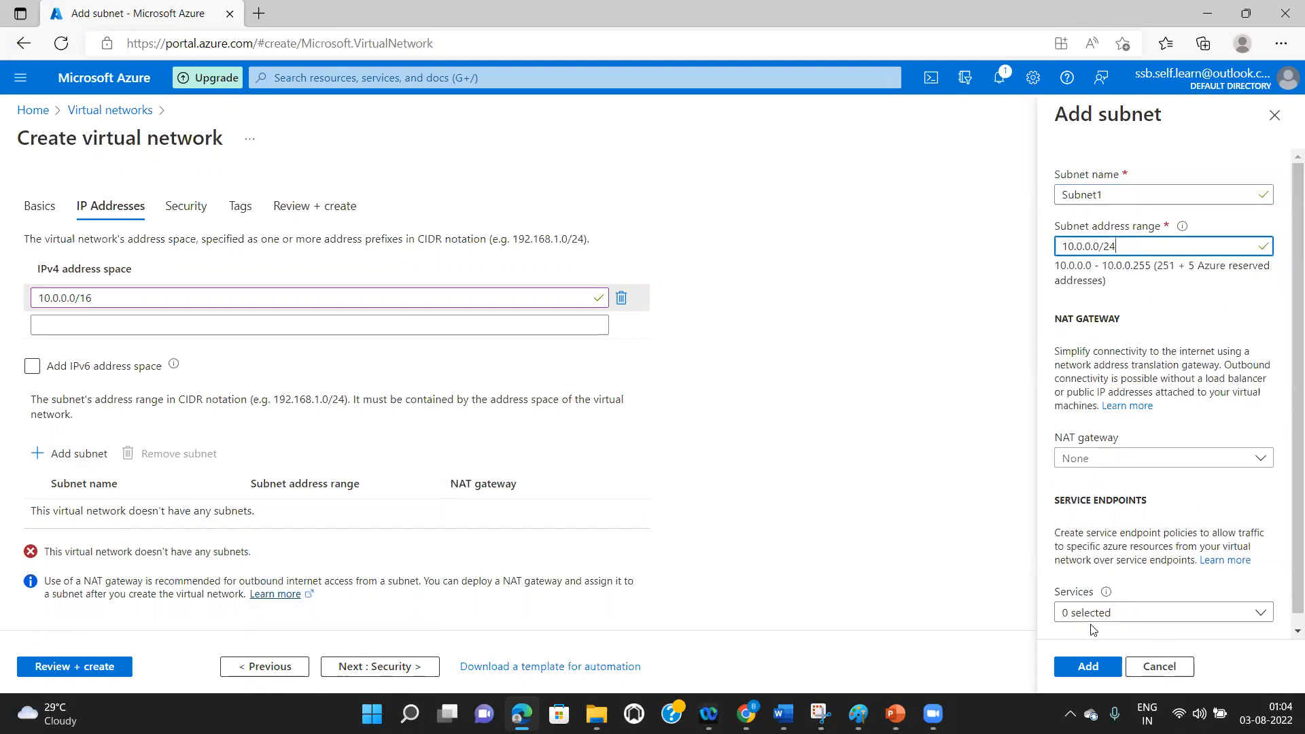
click(1088, 666)
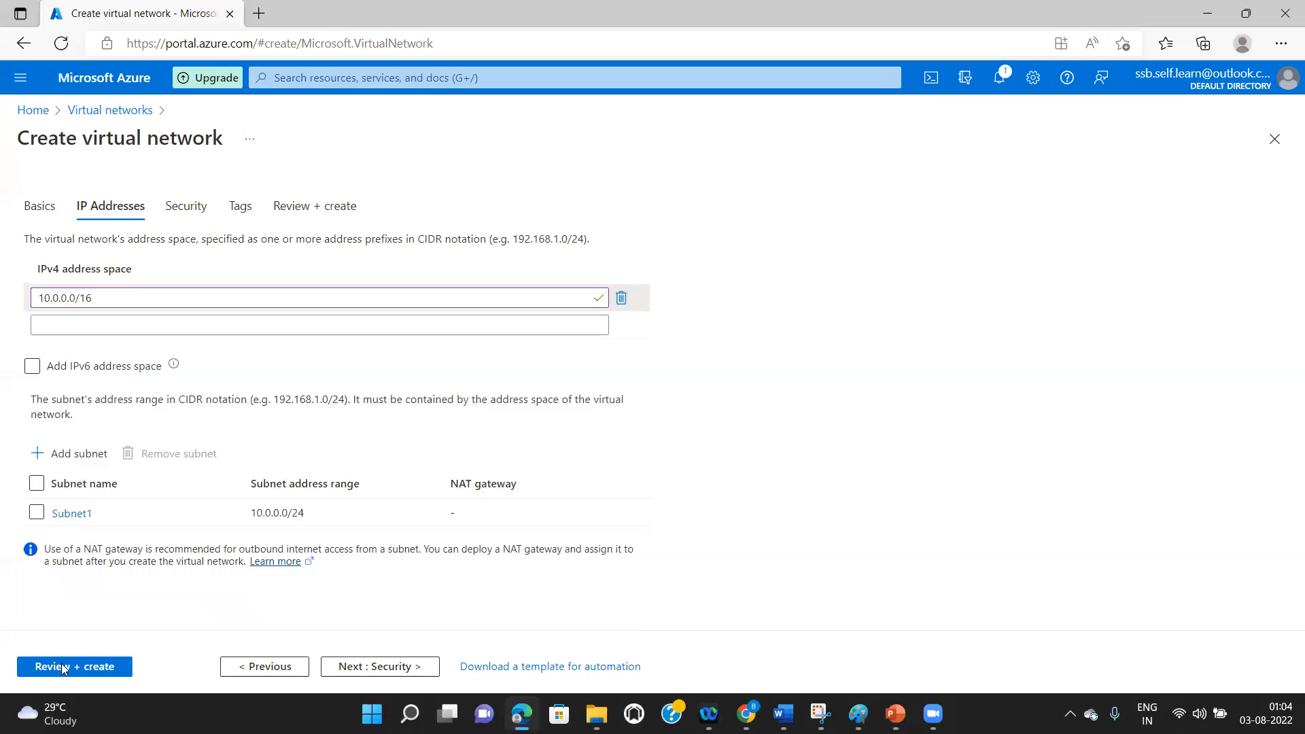
- Add a second subnet named Subnet2 with the address range 10.0.1.0/24
click(68, 453)
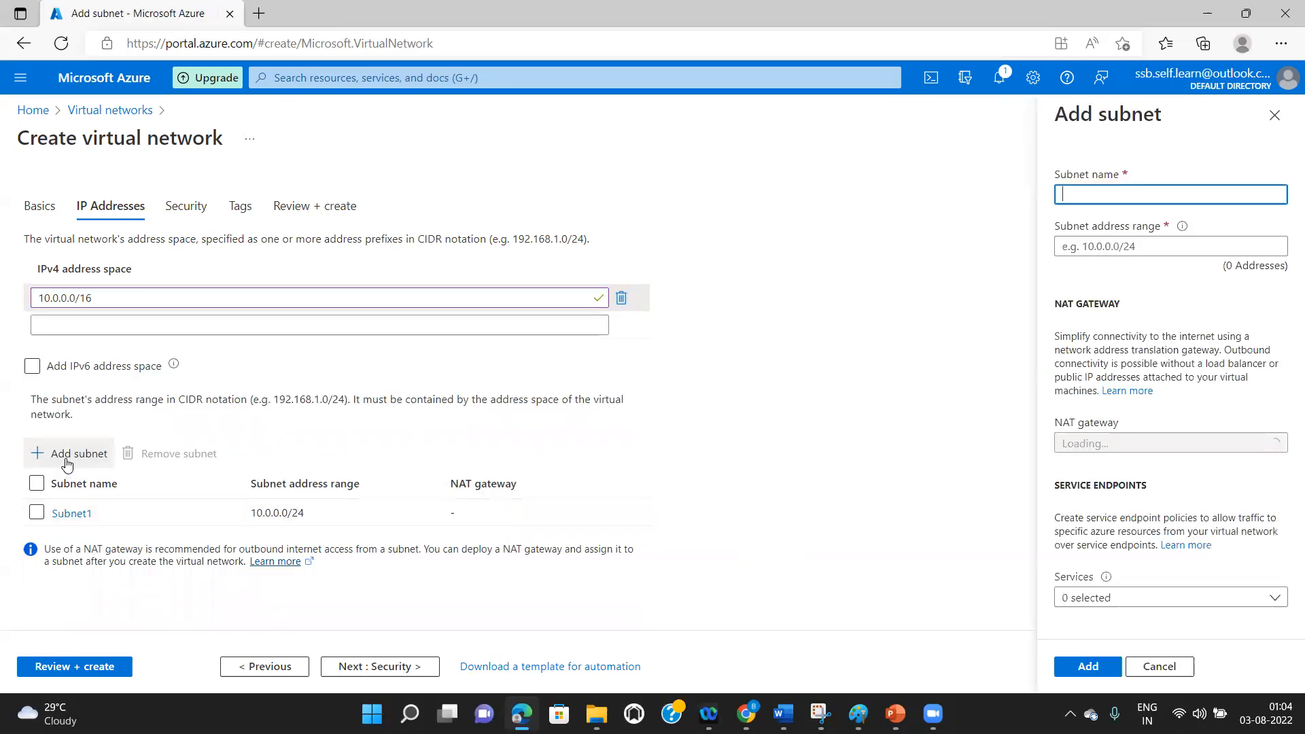
text(Subnet2)
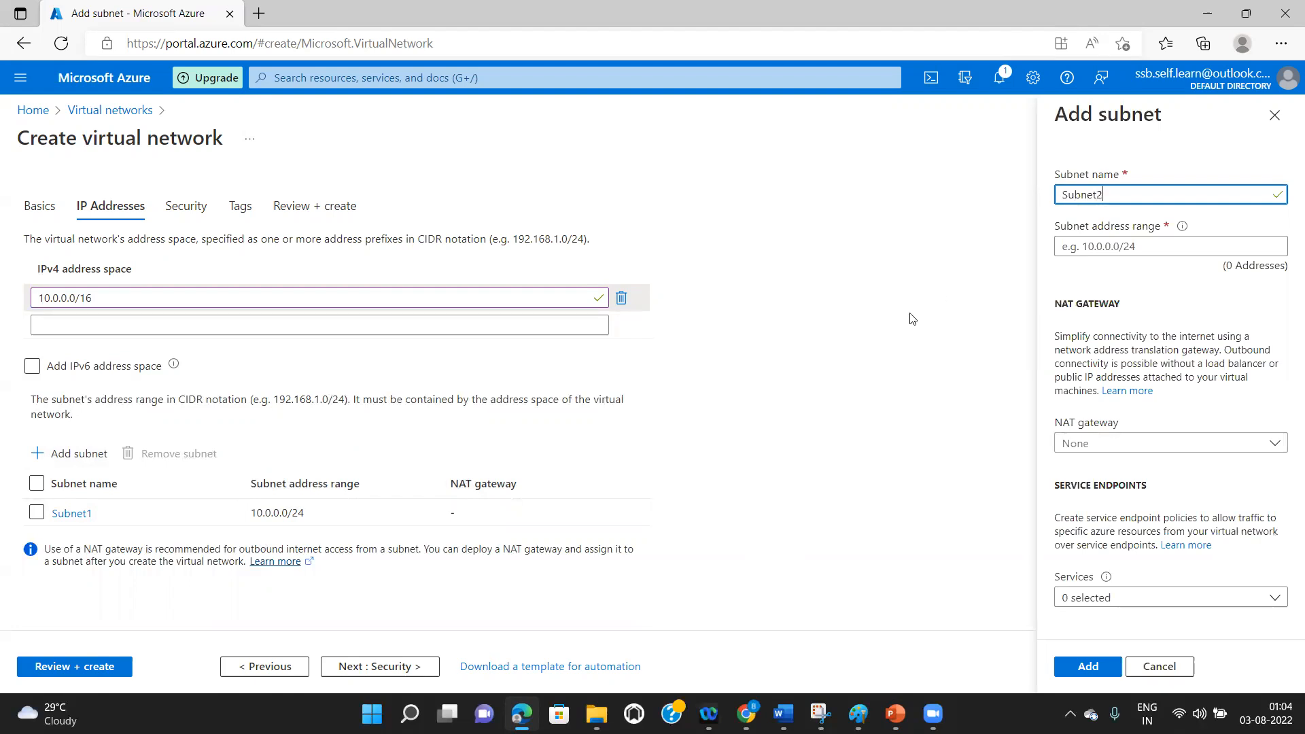
click(1162, 248)
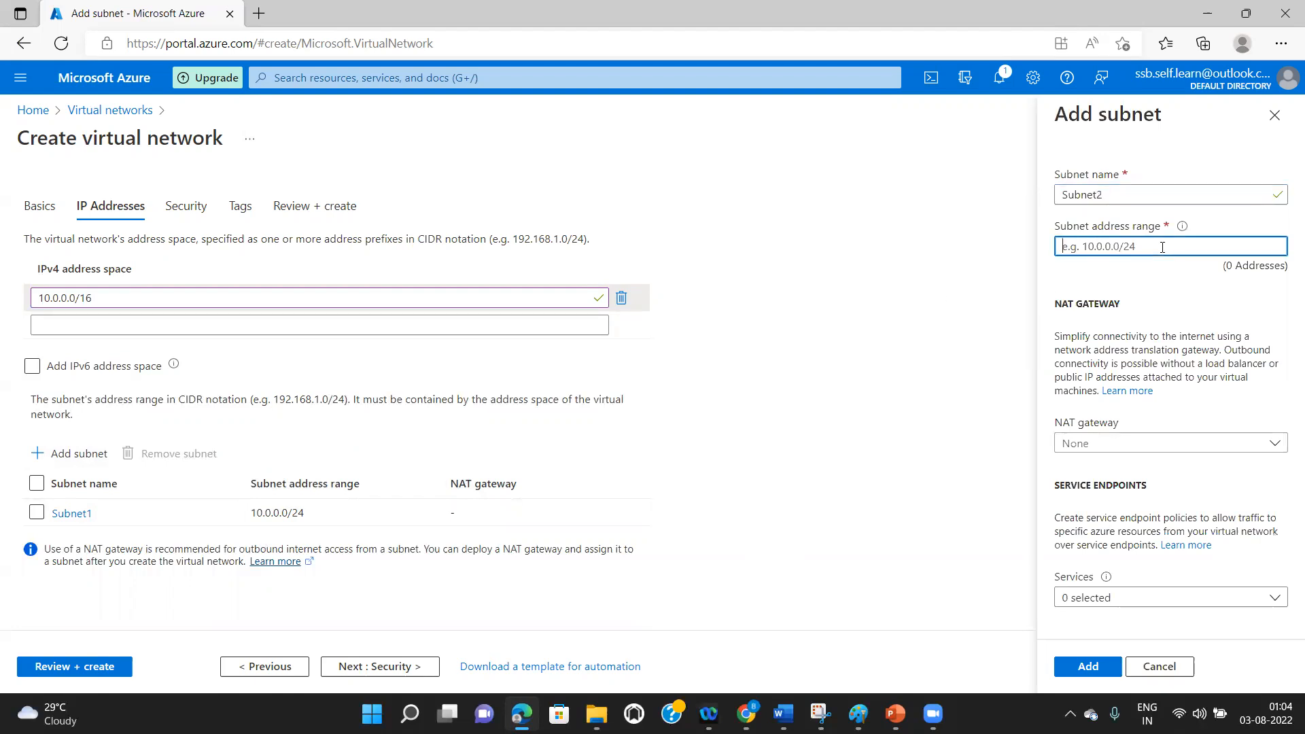
key(ctrl+v)
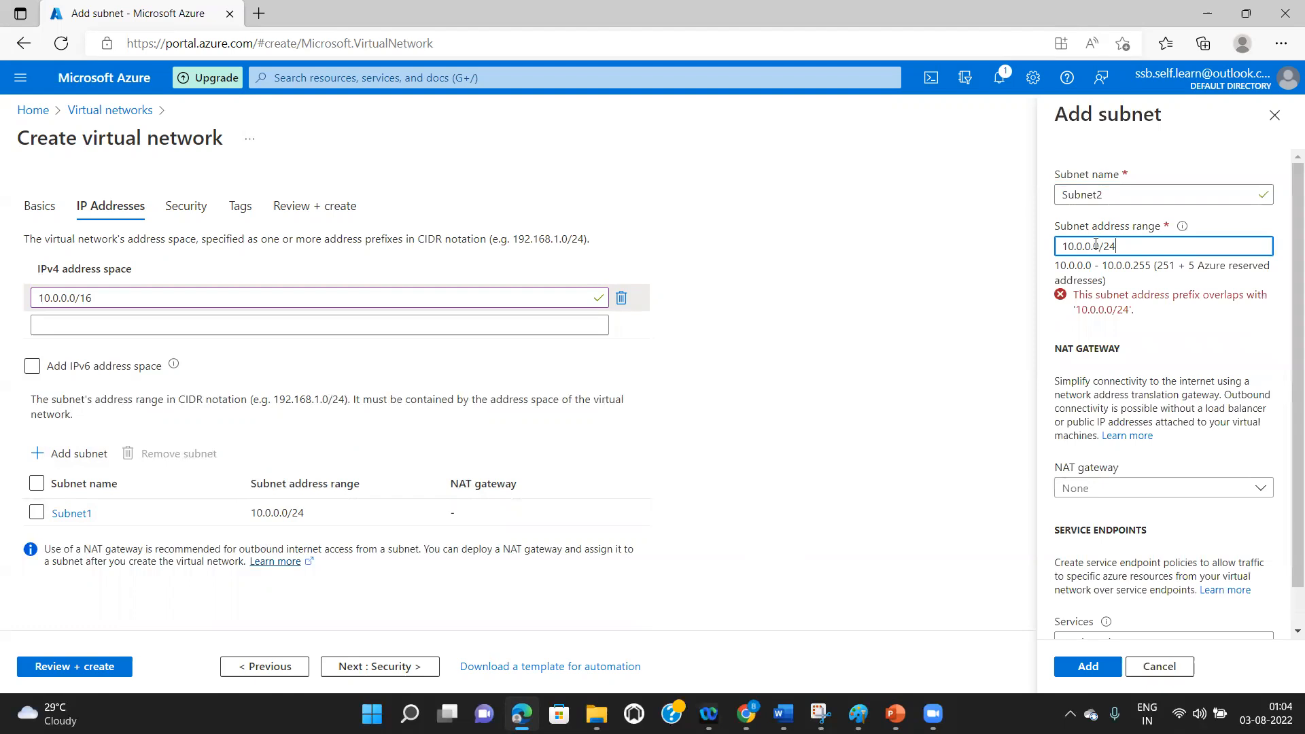
key(BackSpace)
text(1)
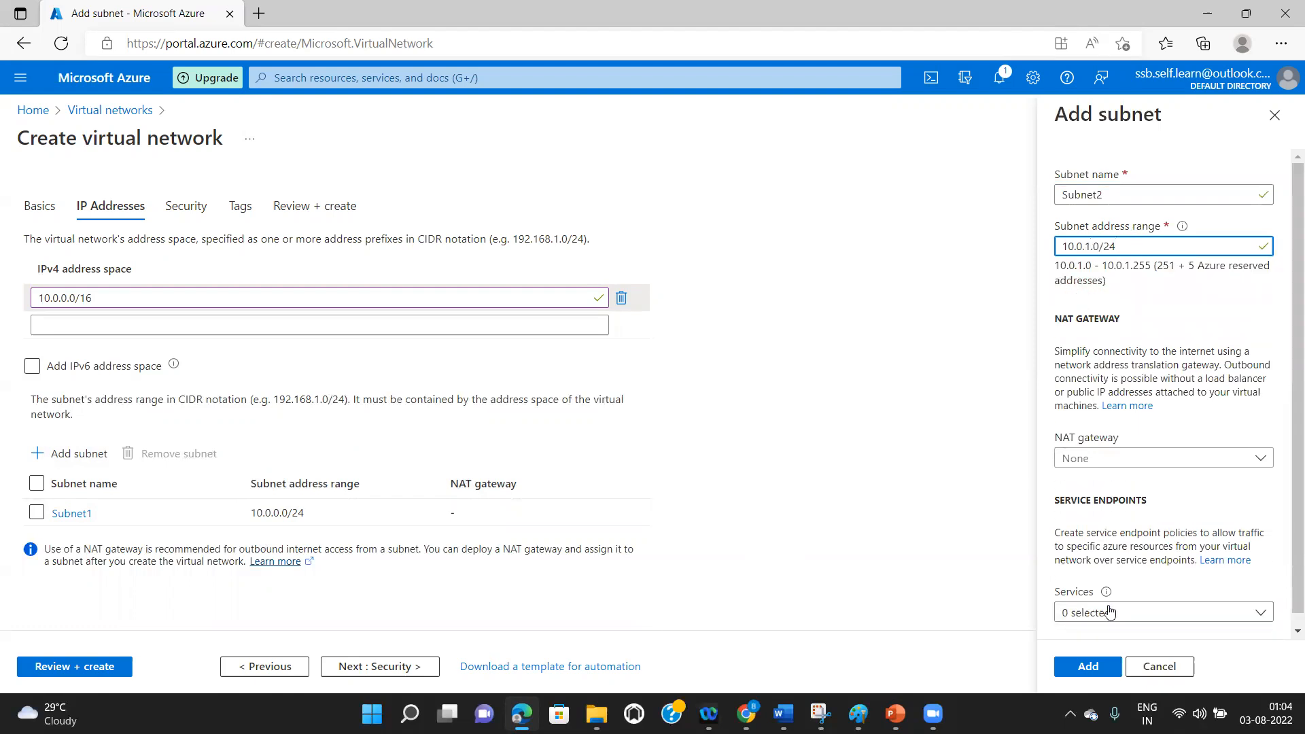
click(1087, 666)
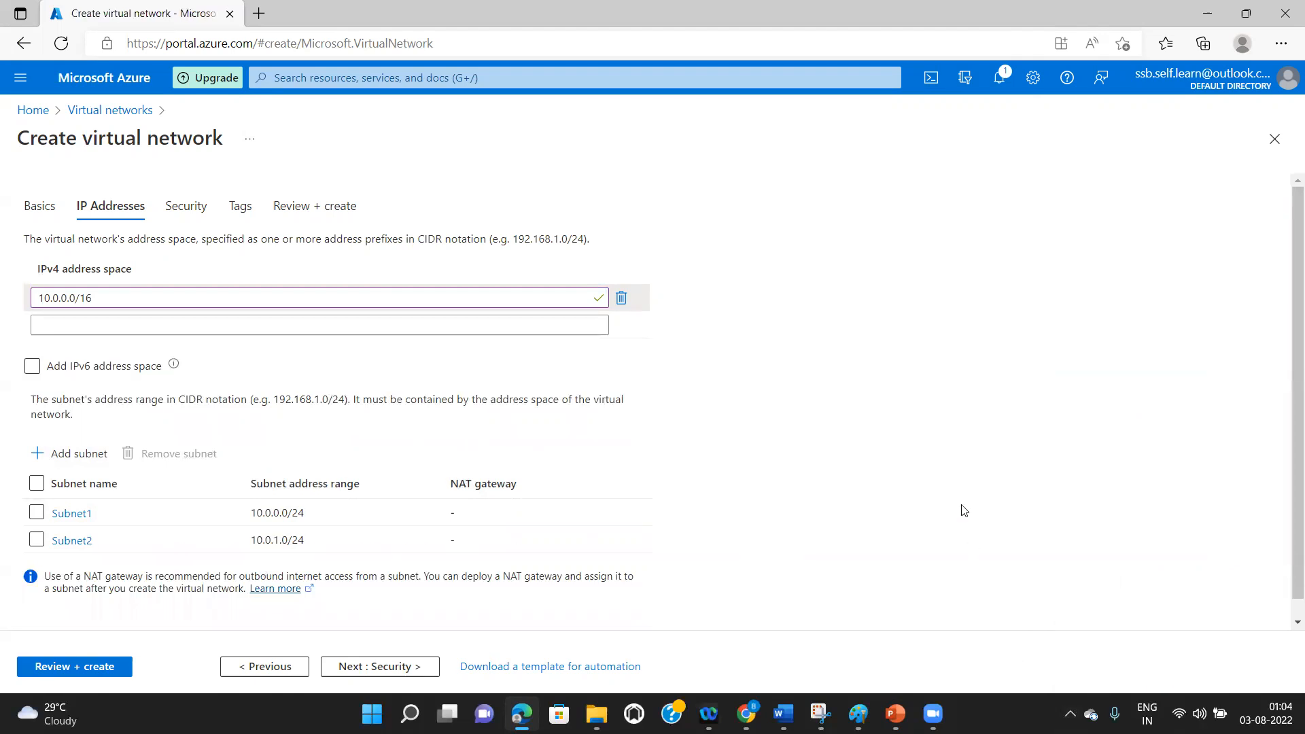
- Keep the default security and tag settings, proceed to the final review, and create the virtual network
click(373, 673)
click(374, 673)
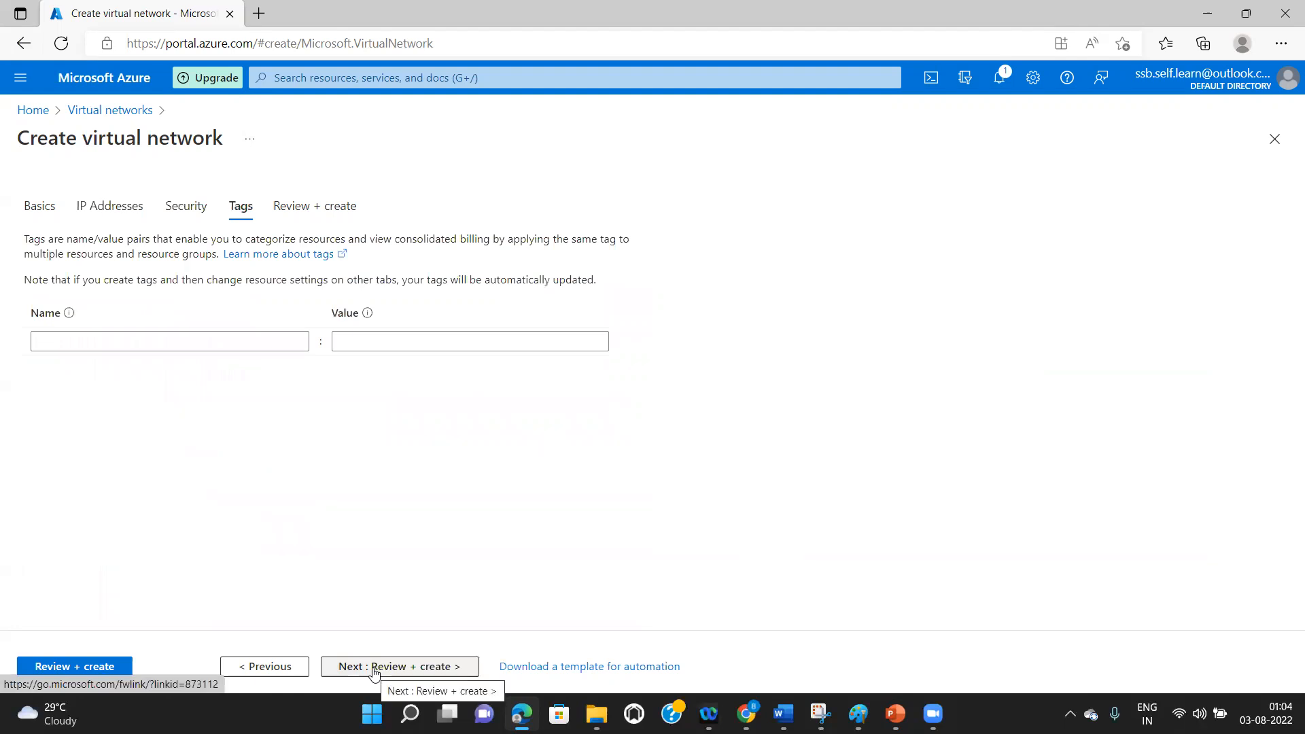
click(374, 673)
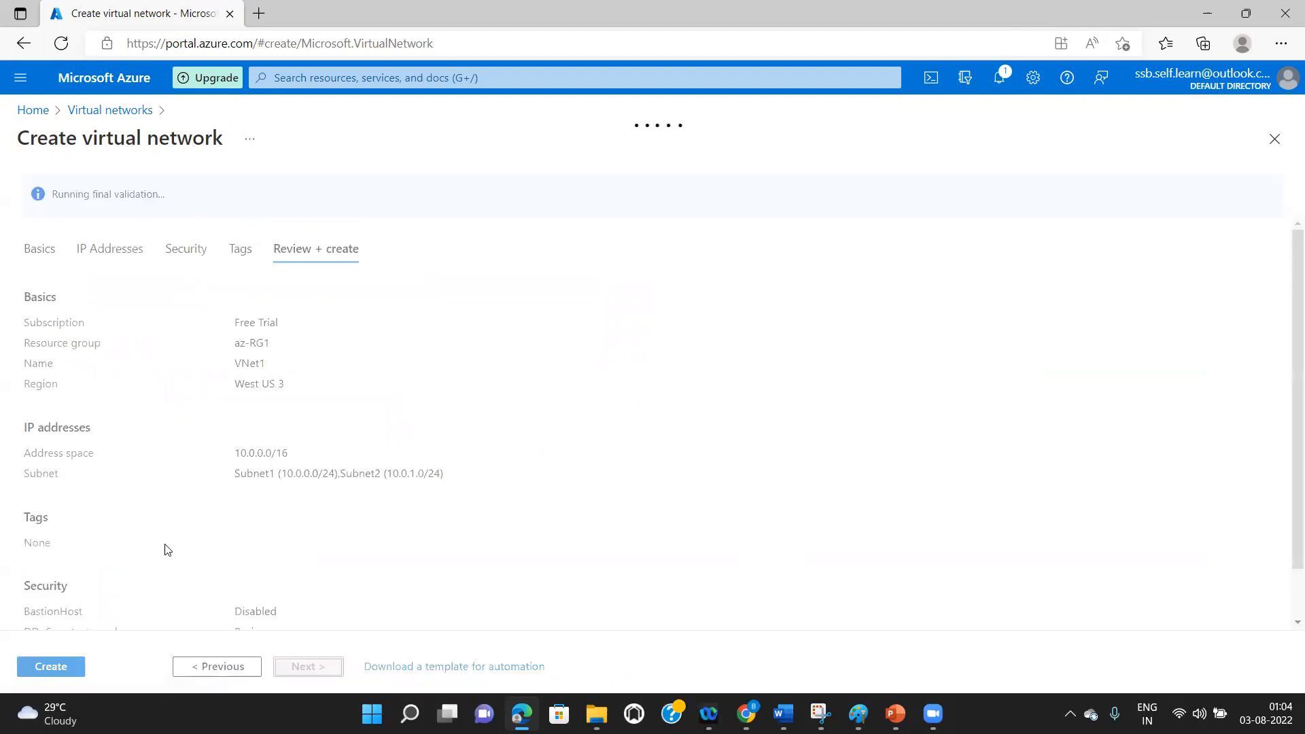
click(49, 668)
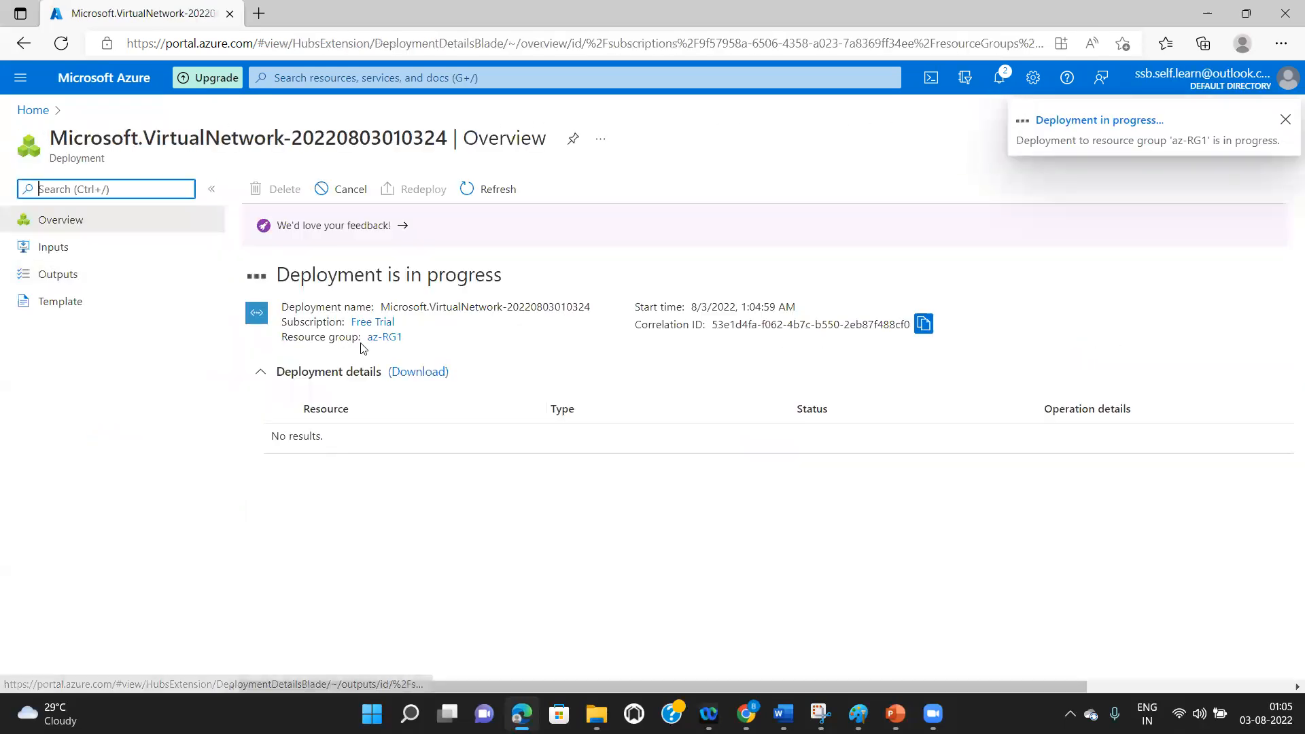
- Open the portal's home page in a new browser tab and switch to it
right_click(26, 115)
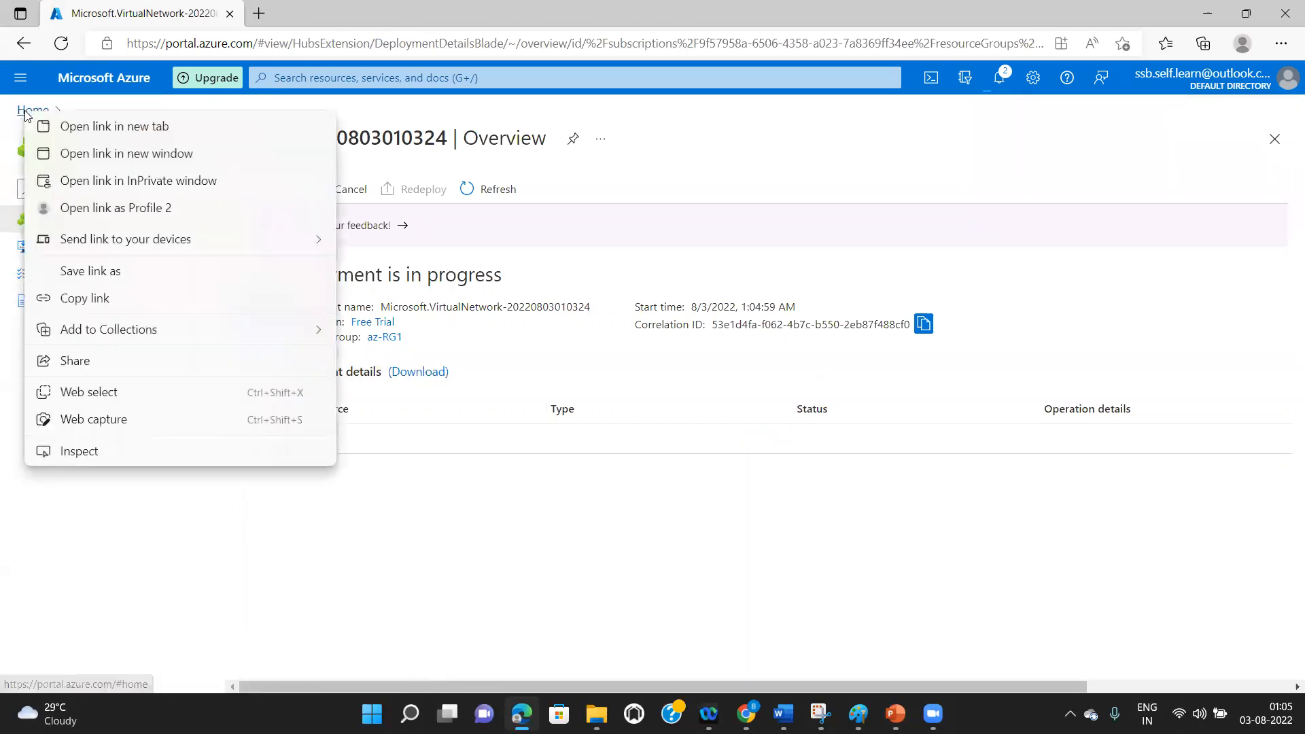
click(66, 126)
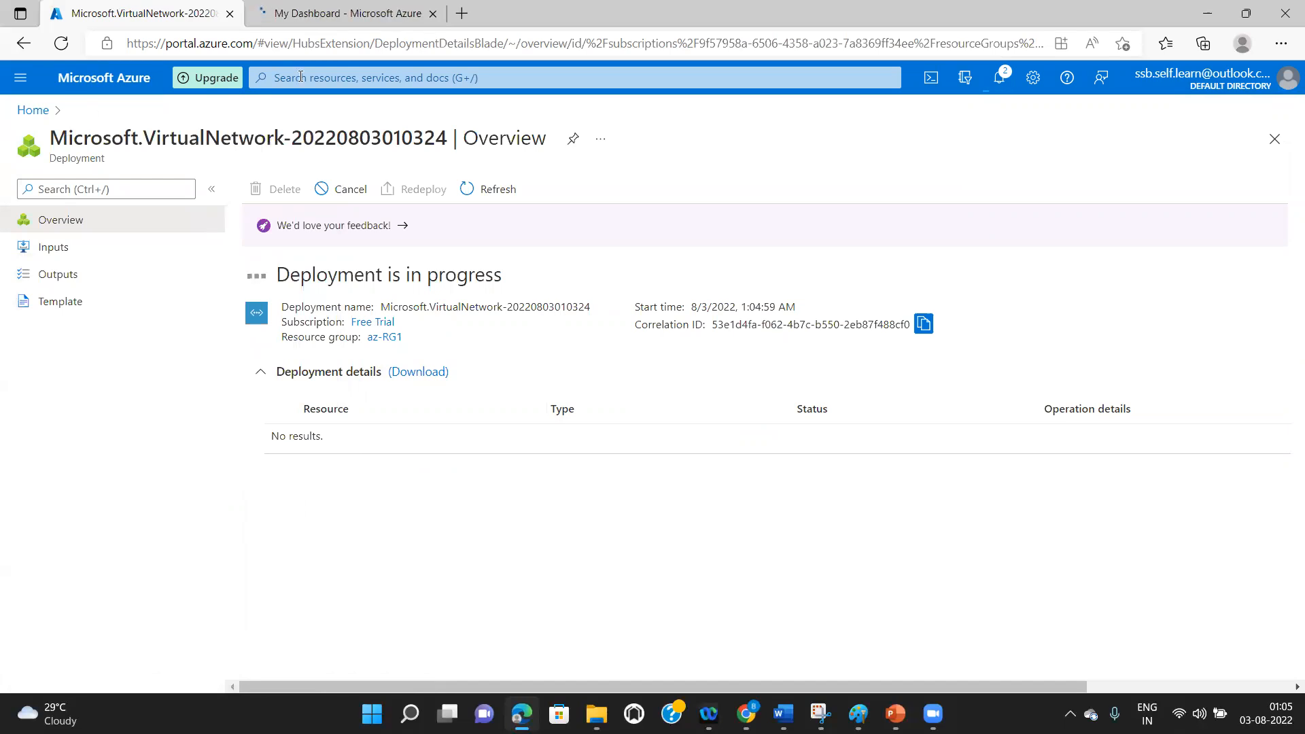
click(296, 15)
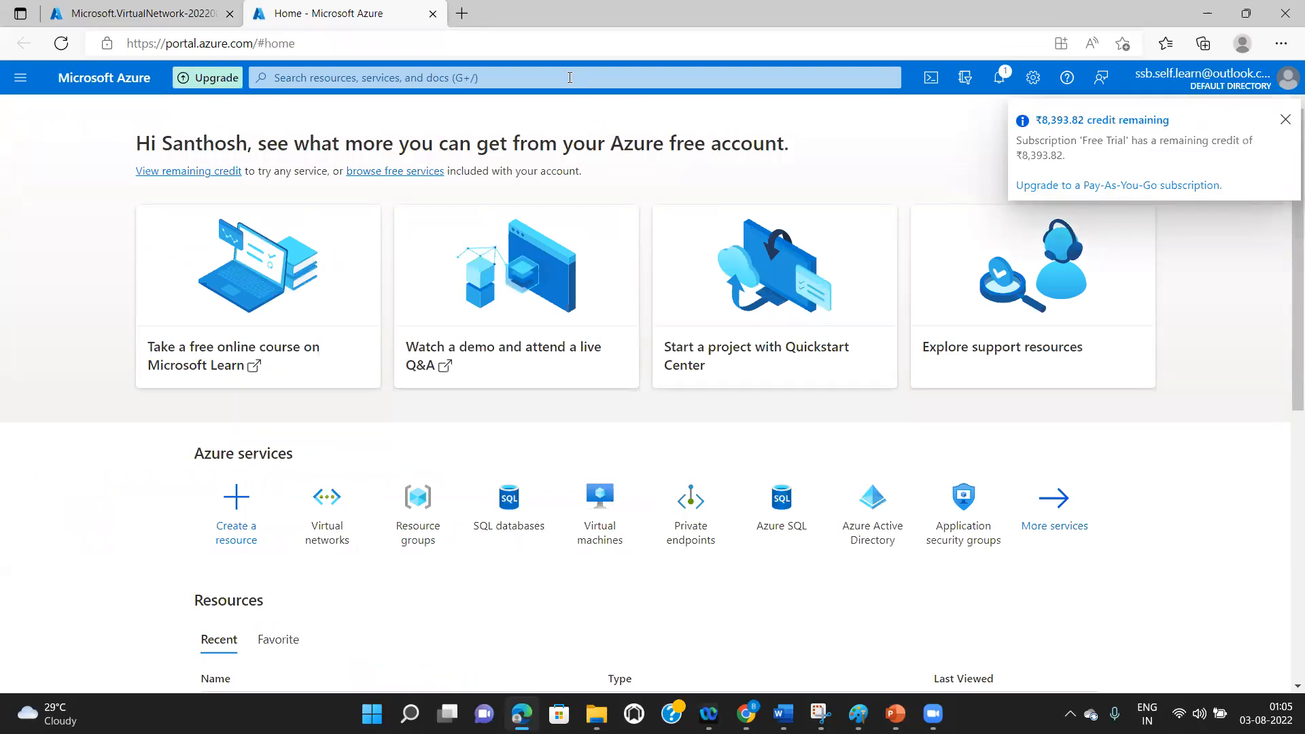
- Search the portal for "stor", open the Storage accounts service, and start creating a storage account
click(570, 77)
text(stor)
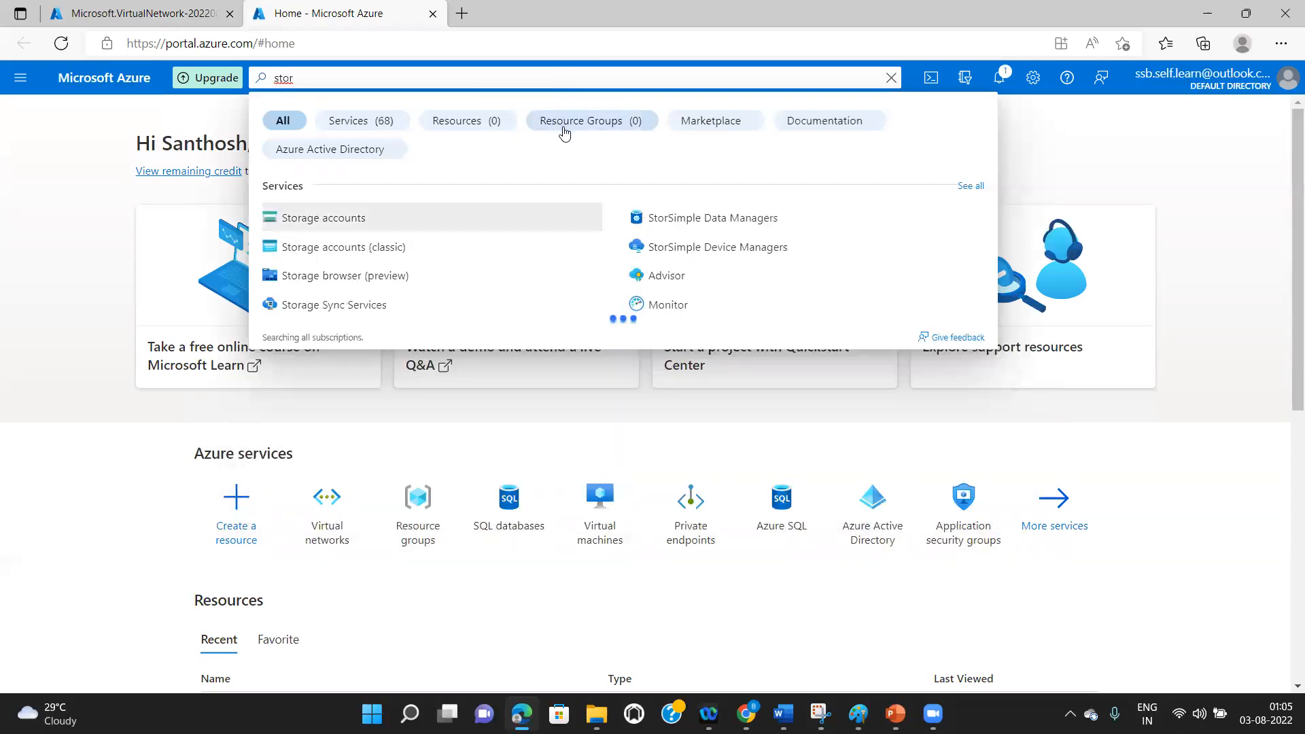
click(326, 225)
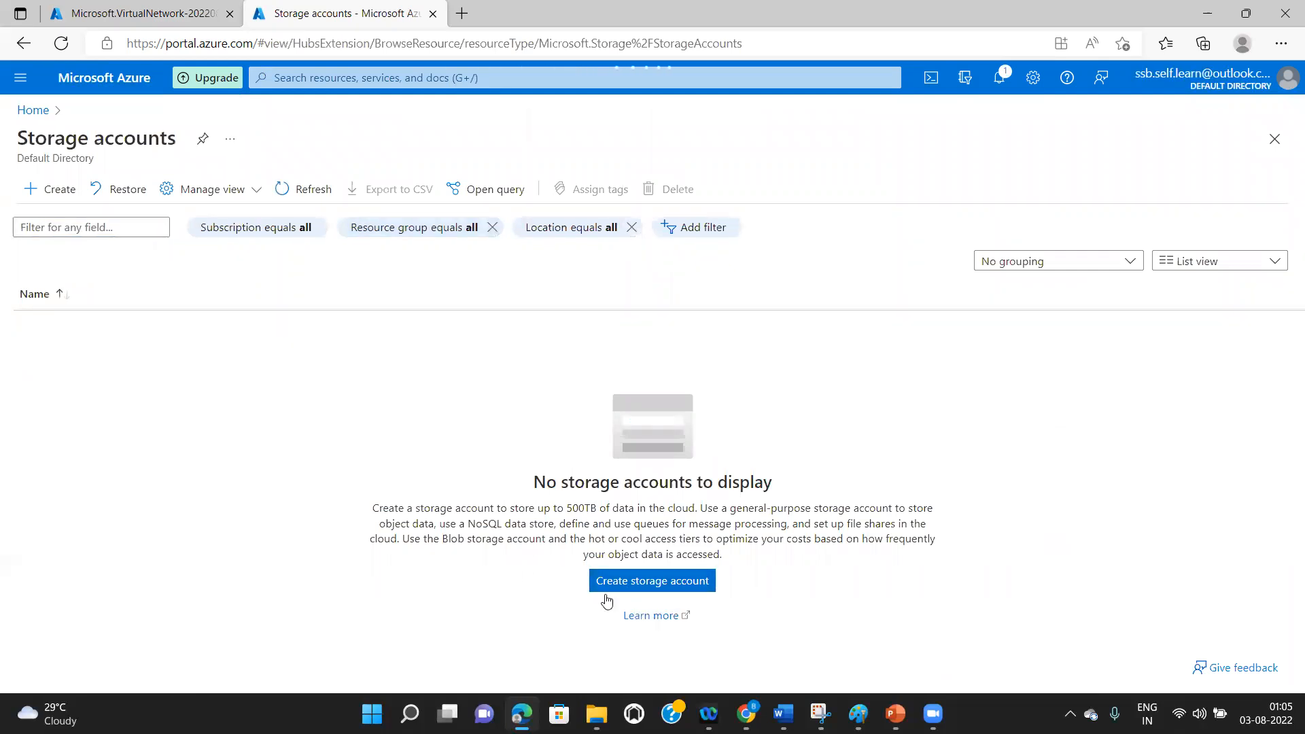
click(623, 586)
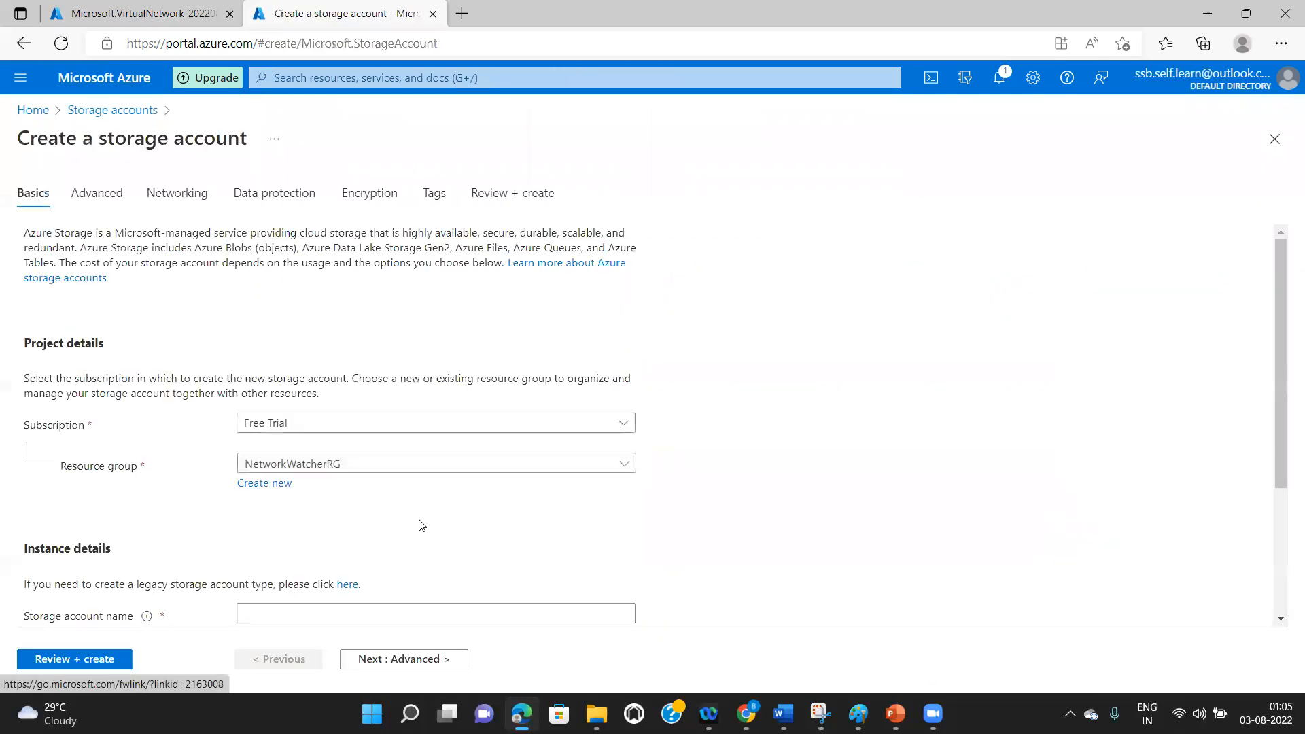
- Assign the storage account to resource group az-RG1 and name it sansstorage
click(623, 468)
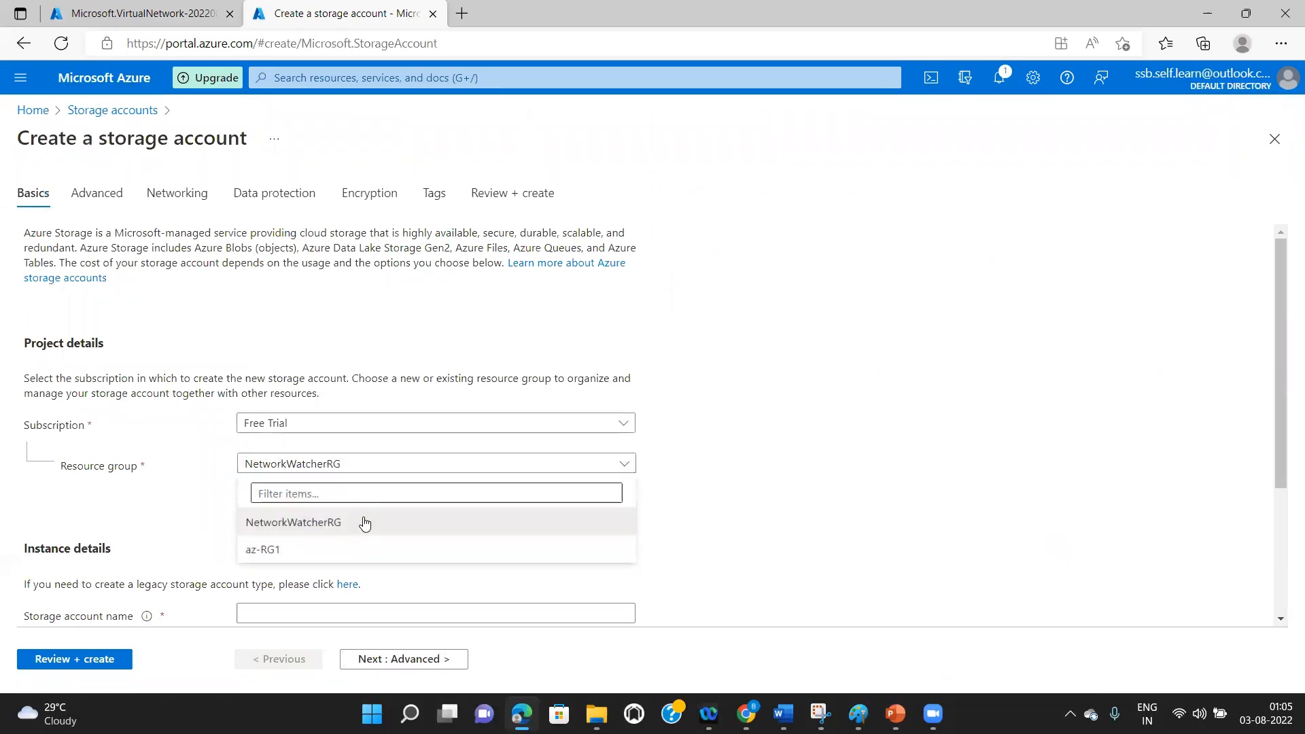
click(364, 550)
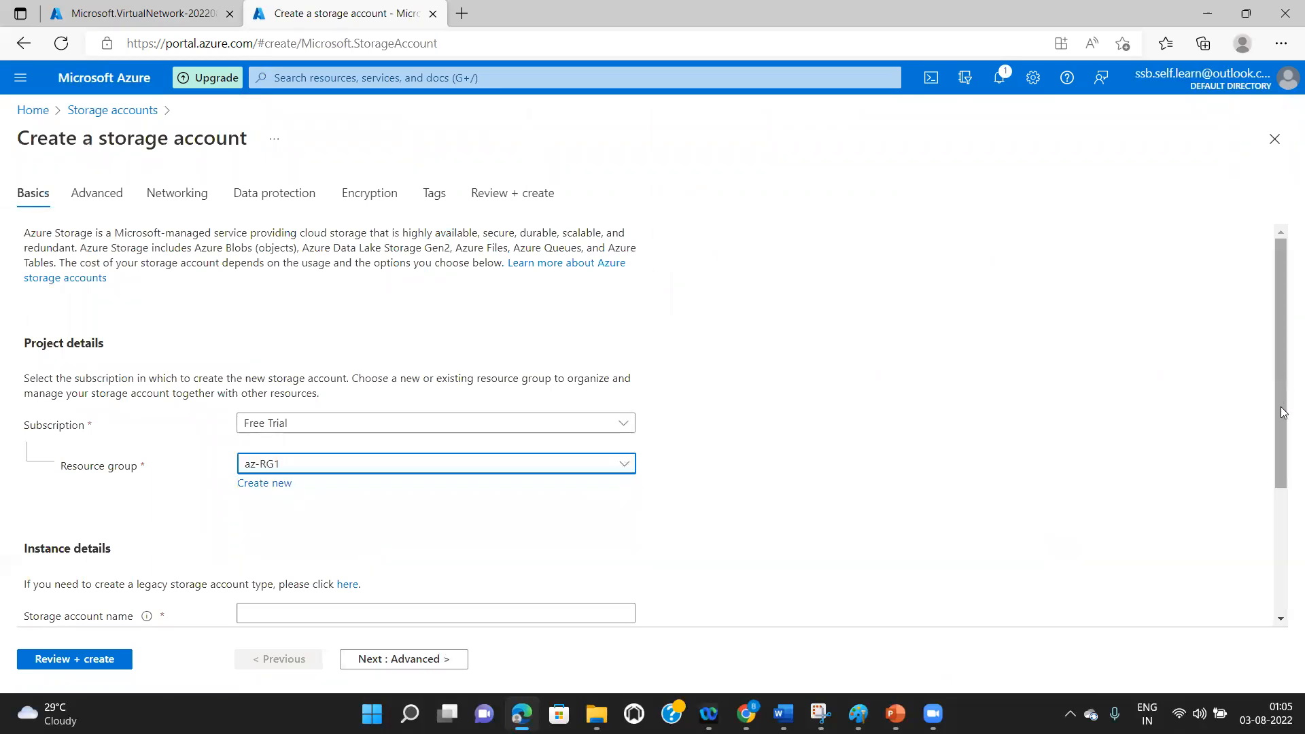
scroll(577, 547, down, 3)
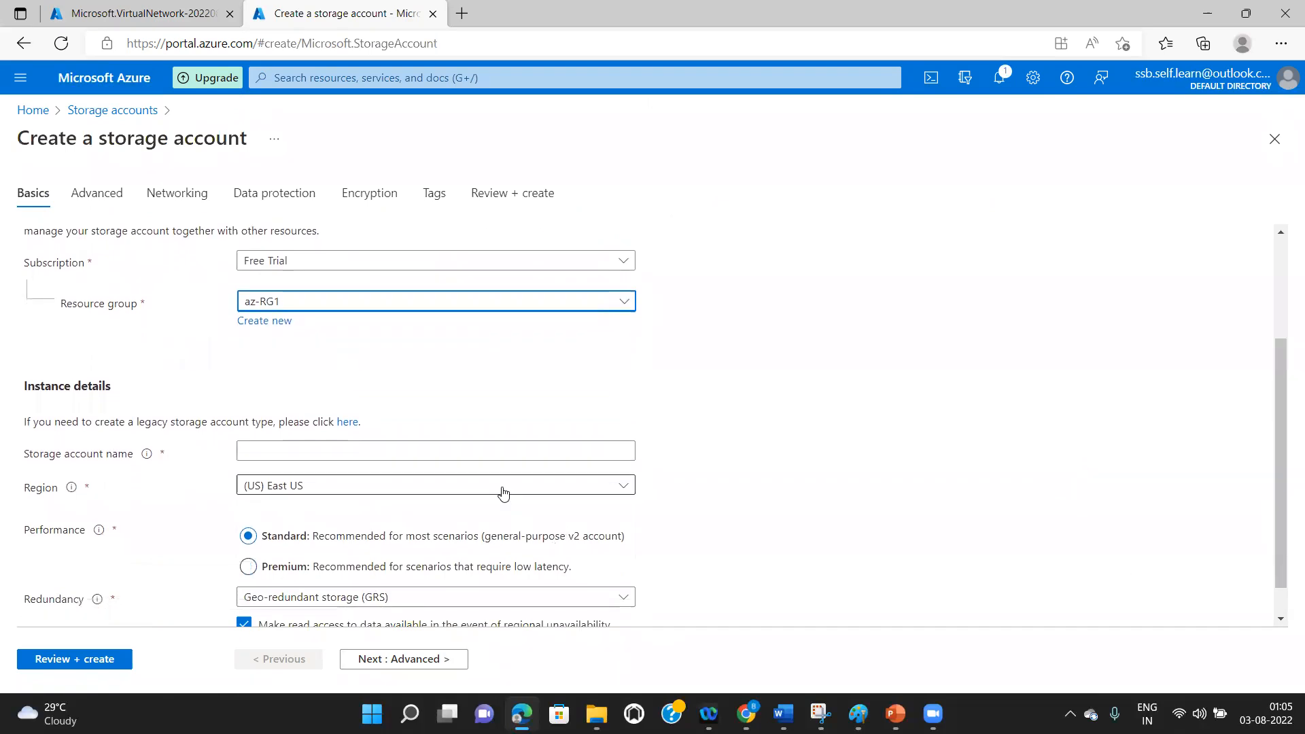
click(498, 450)
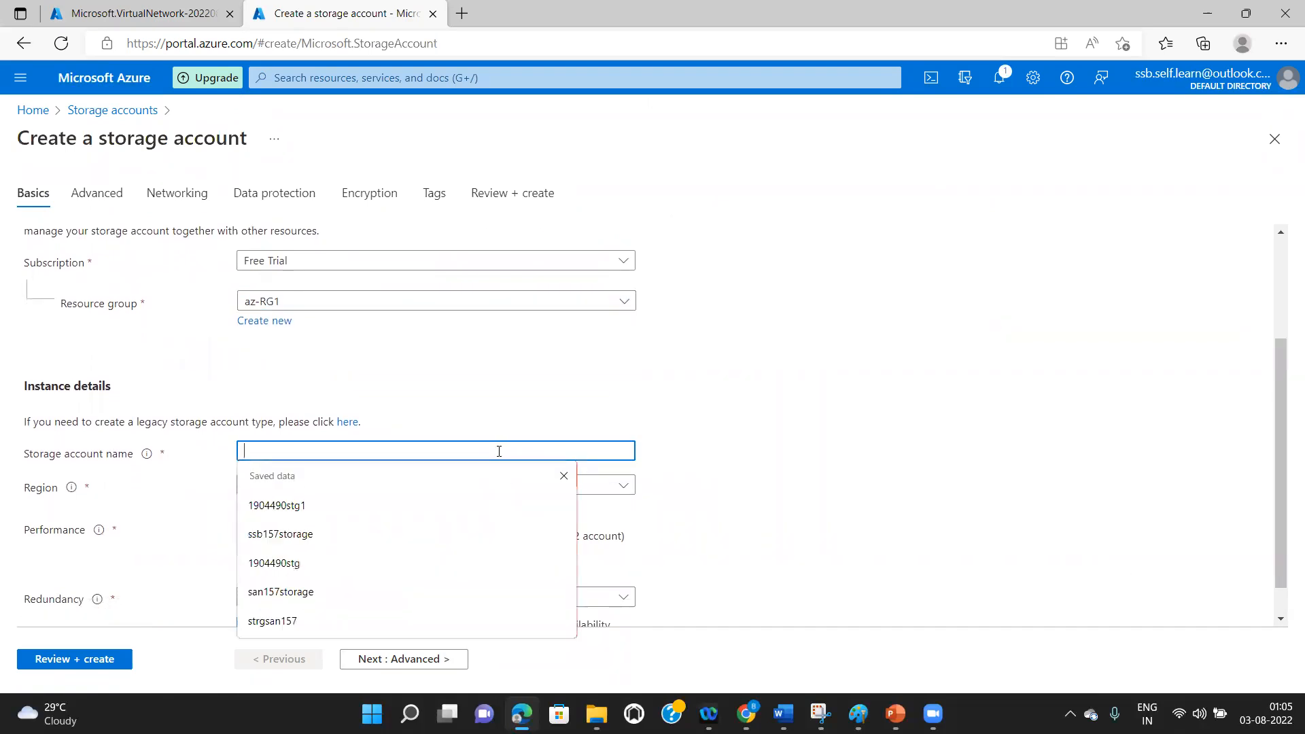
text(sa)
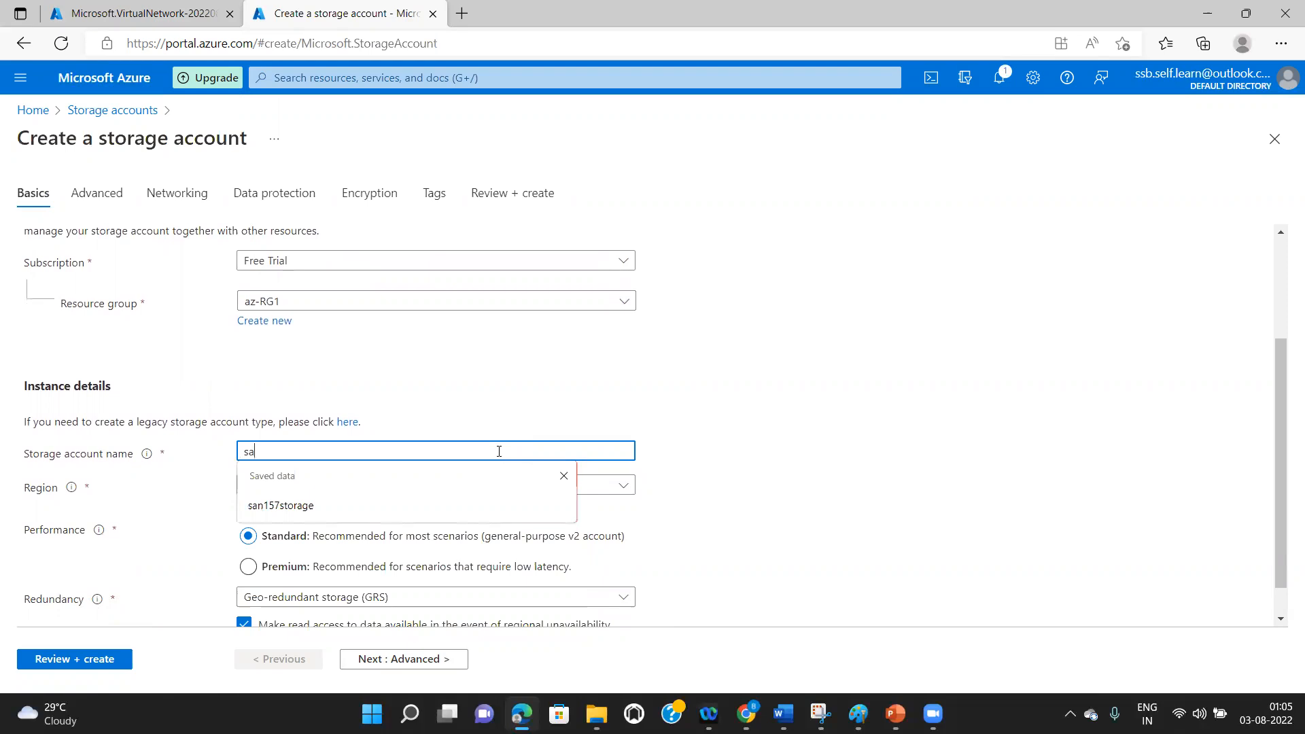
text(ns)
text(s)
text(torga)
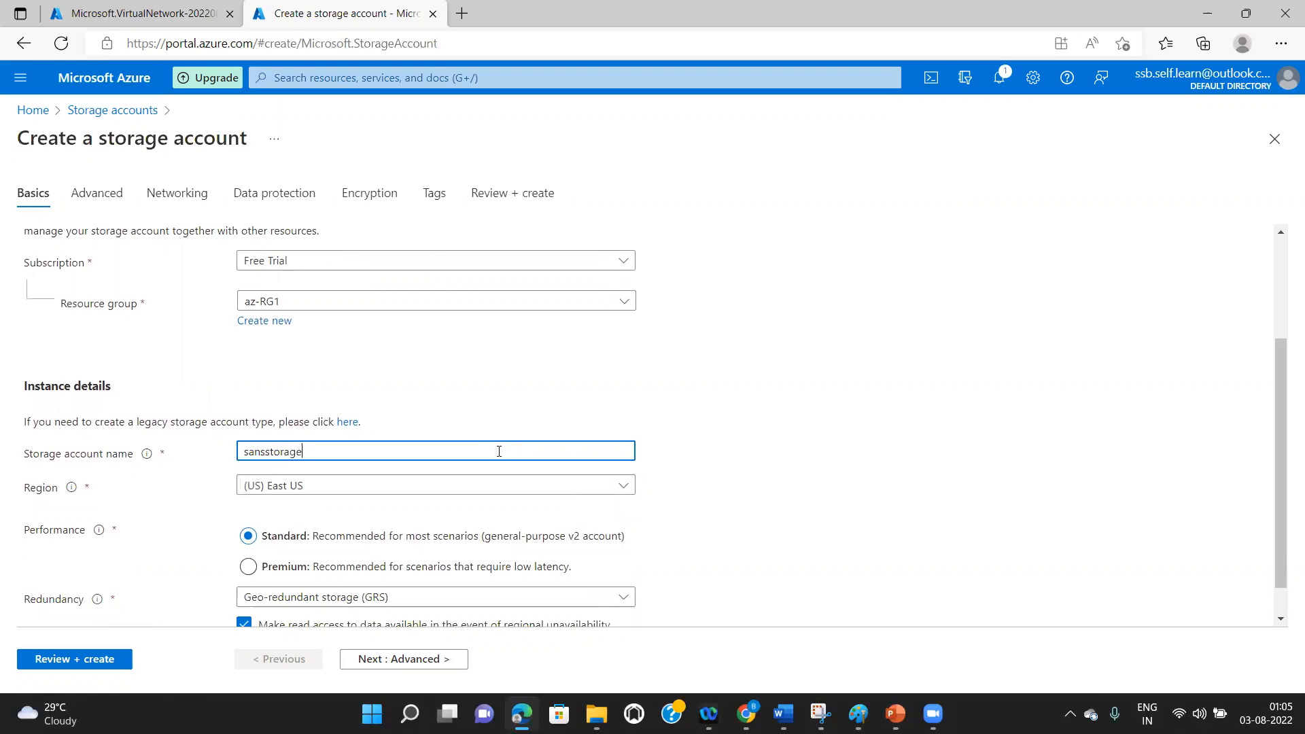
- Change the storage account name to sansstorage123 and set its region to (US) West US 3
text(e157)
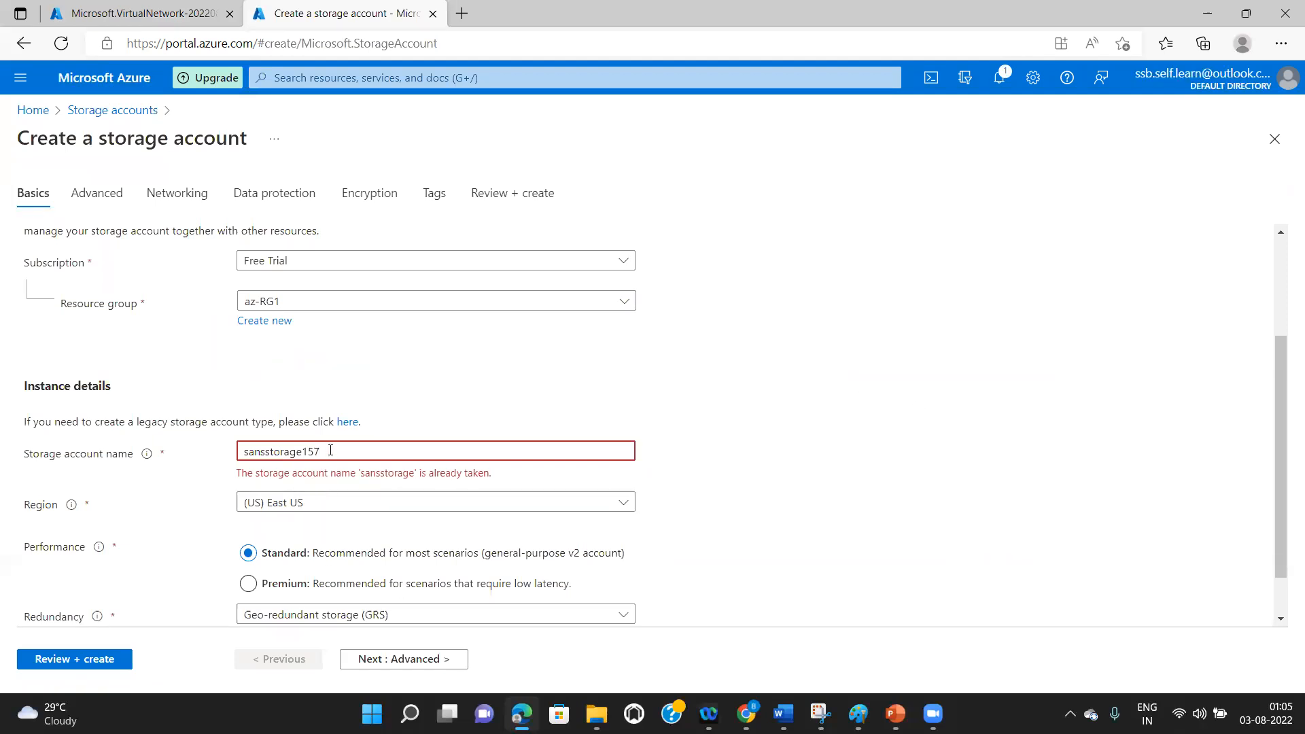
key(BackSpace)
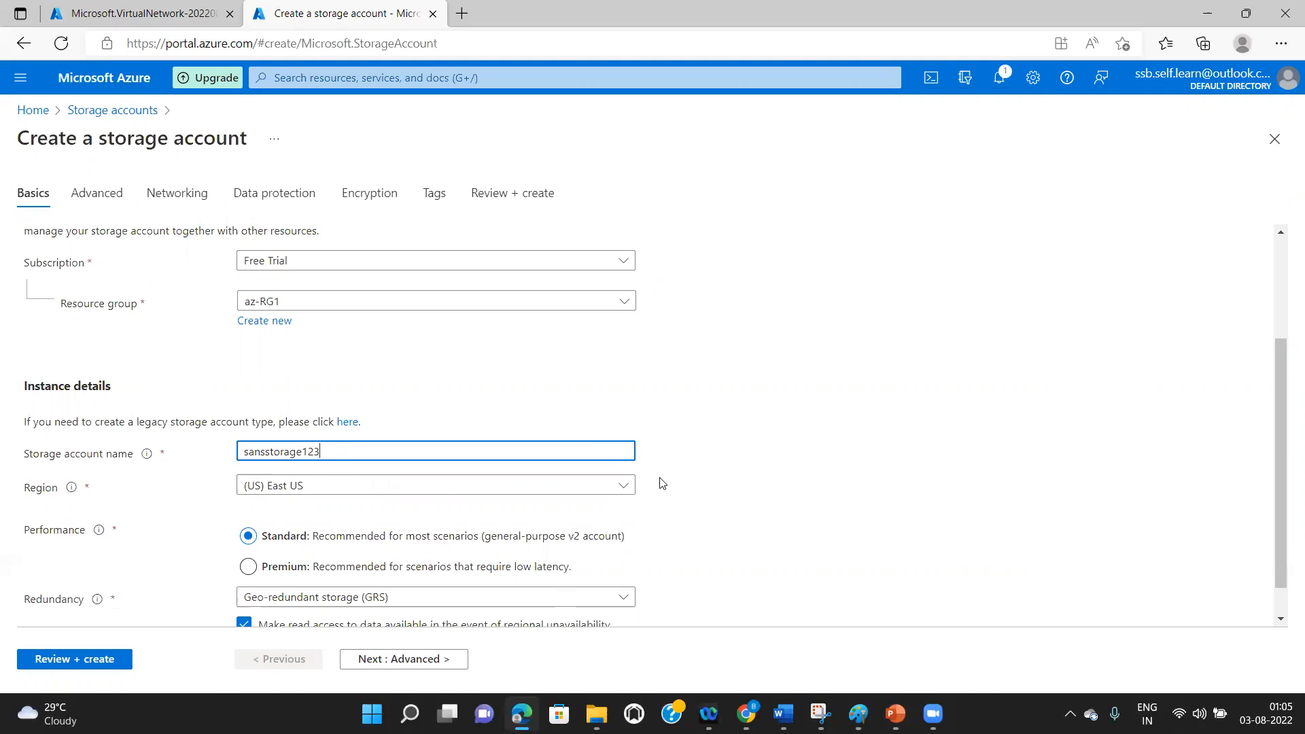
click(625, 487)
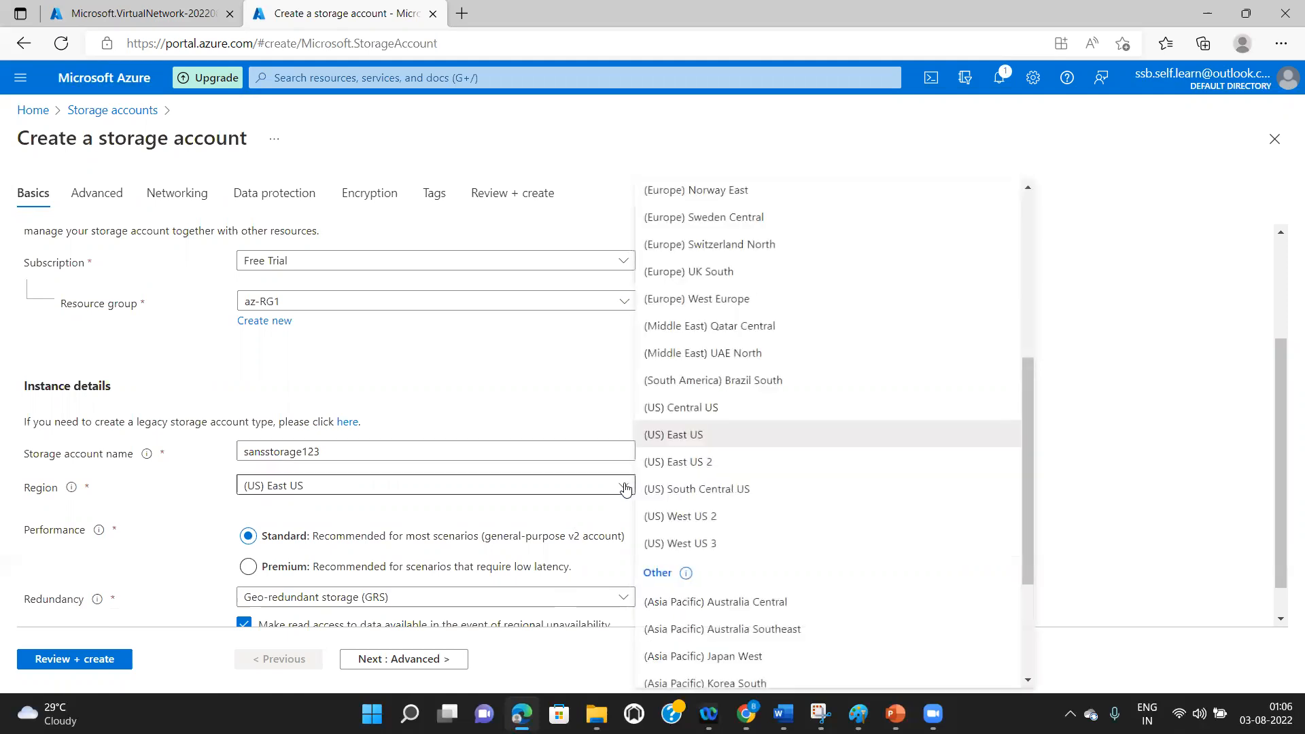
click(695, 543)
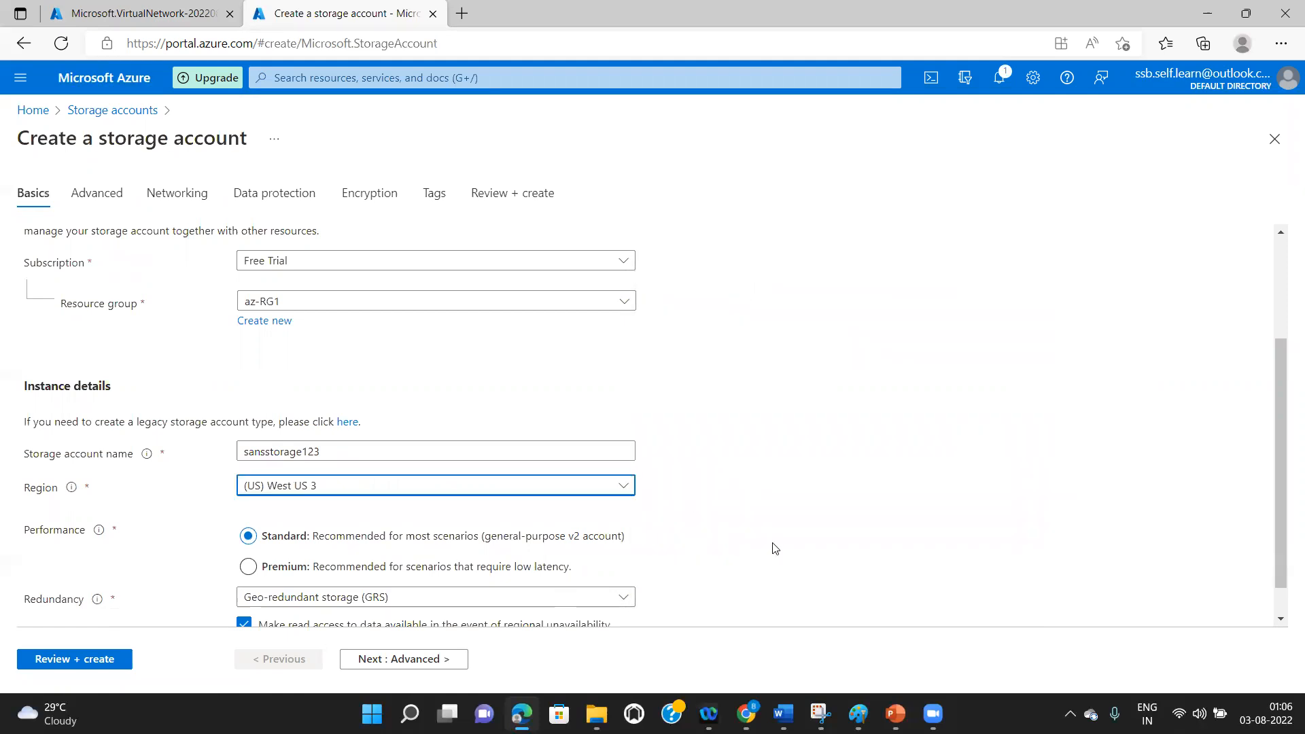
- Set the storage account's redundancy to Geo-zone-redundant storage (GZRS)
scroll(1266, 474, down, 2)
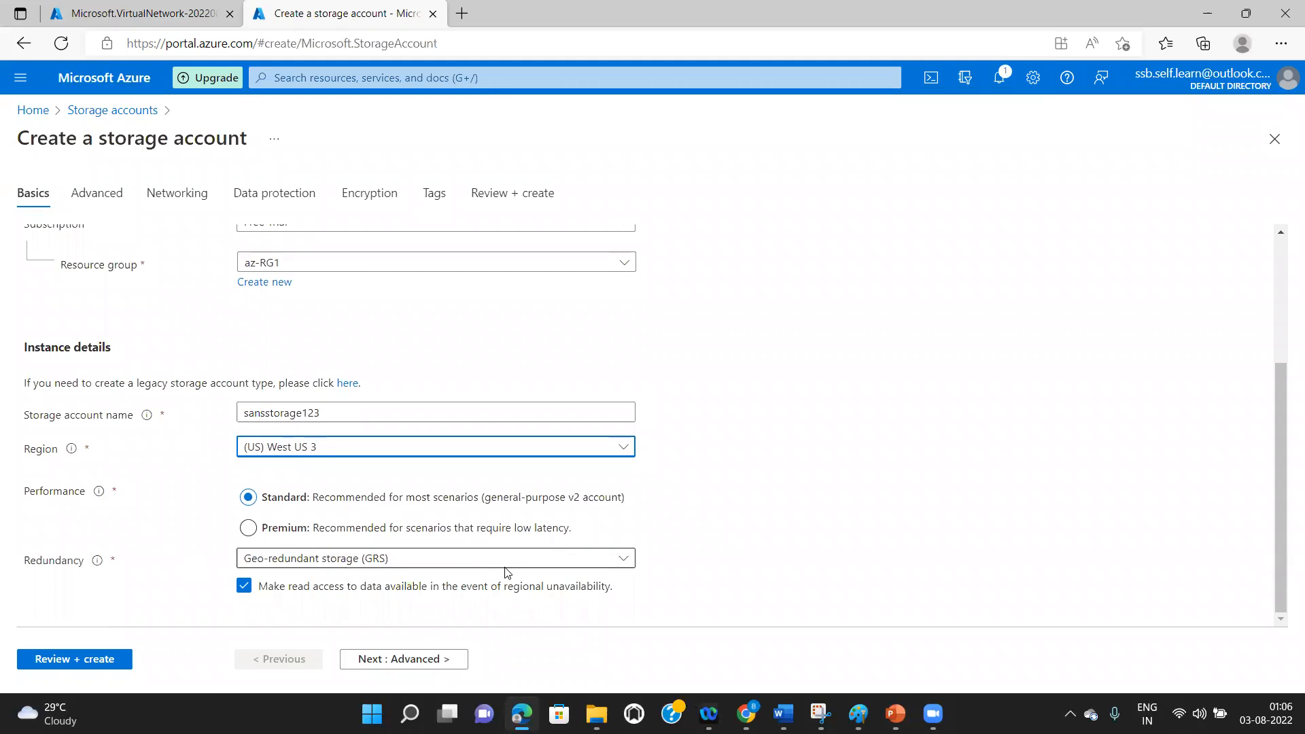
click(623, 558)
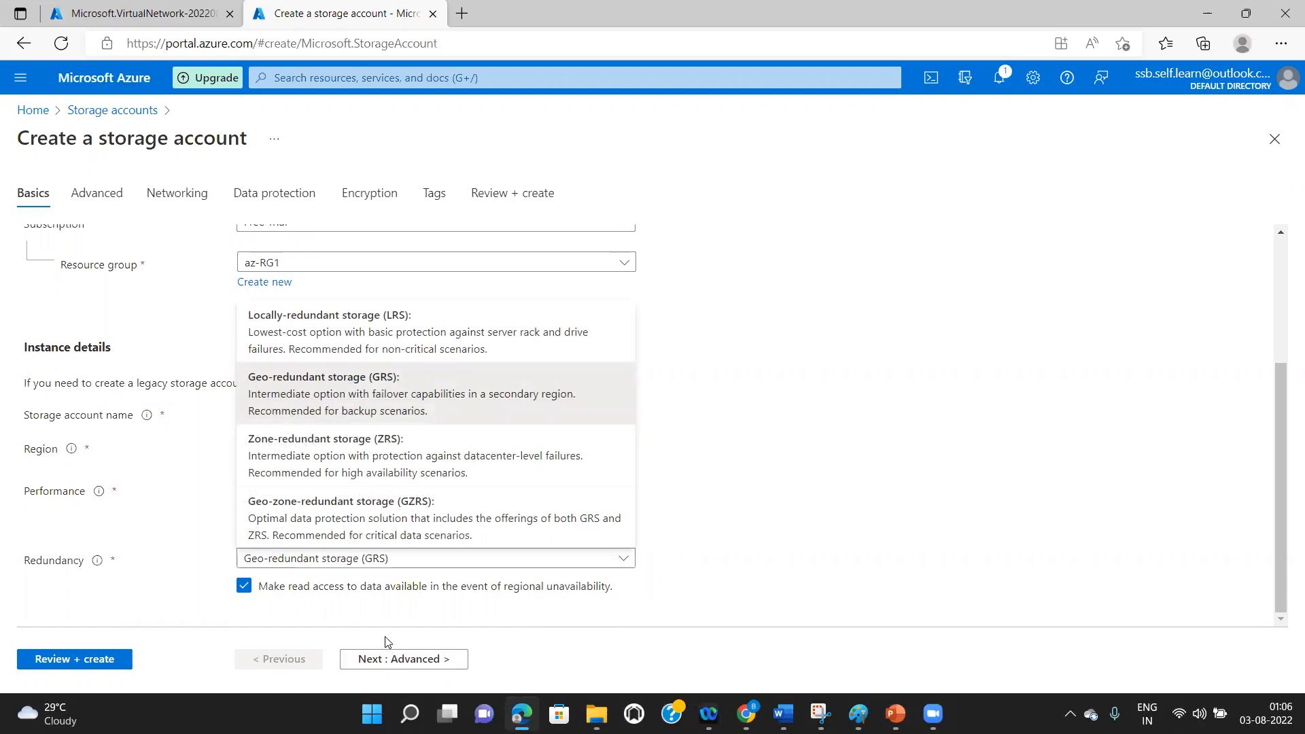
click(350, 531)
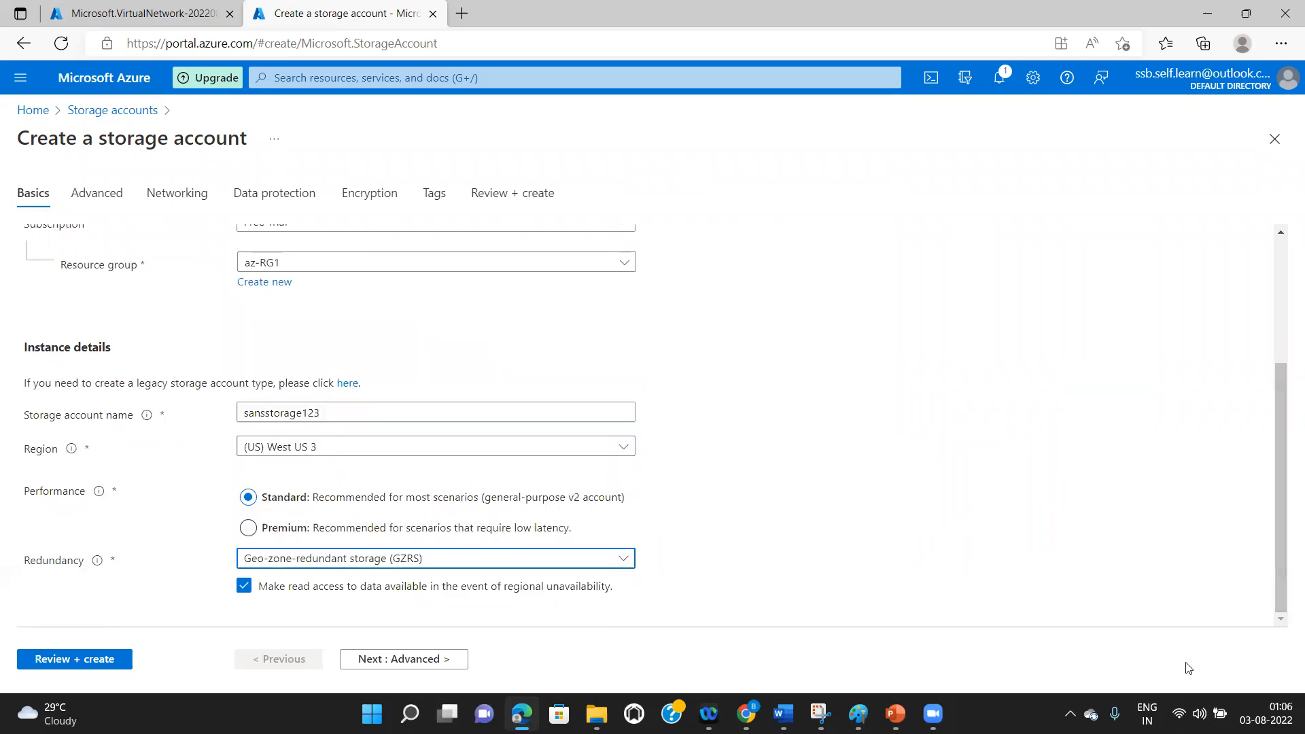
- Keep the default advanced, networking, data protection, encryption and tag settings and proceed to the storage account's final review
click(379, 663)
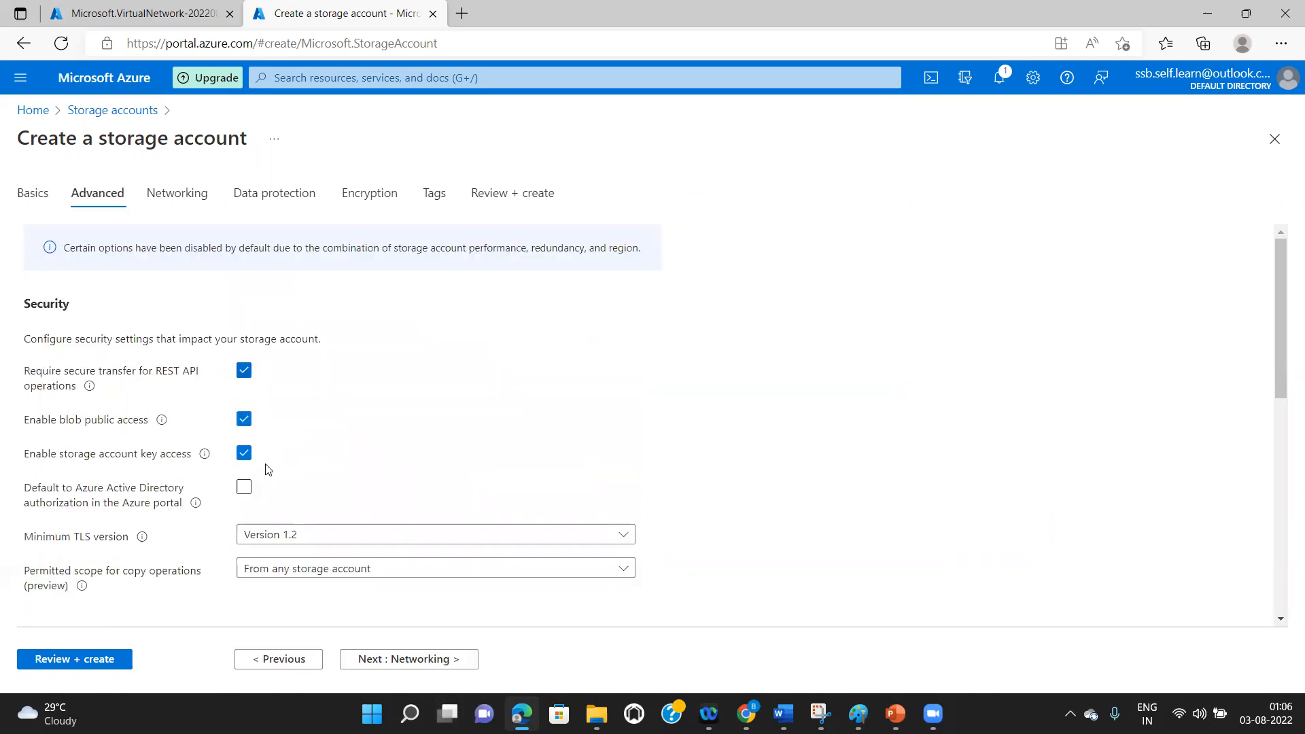
click(441, 665)
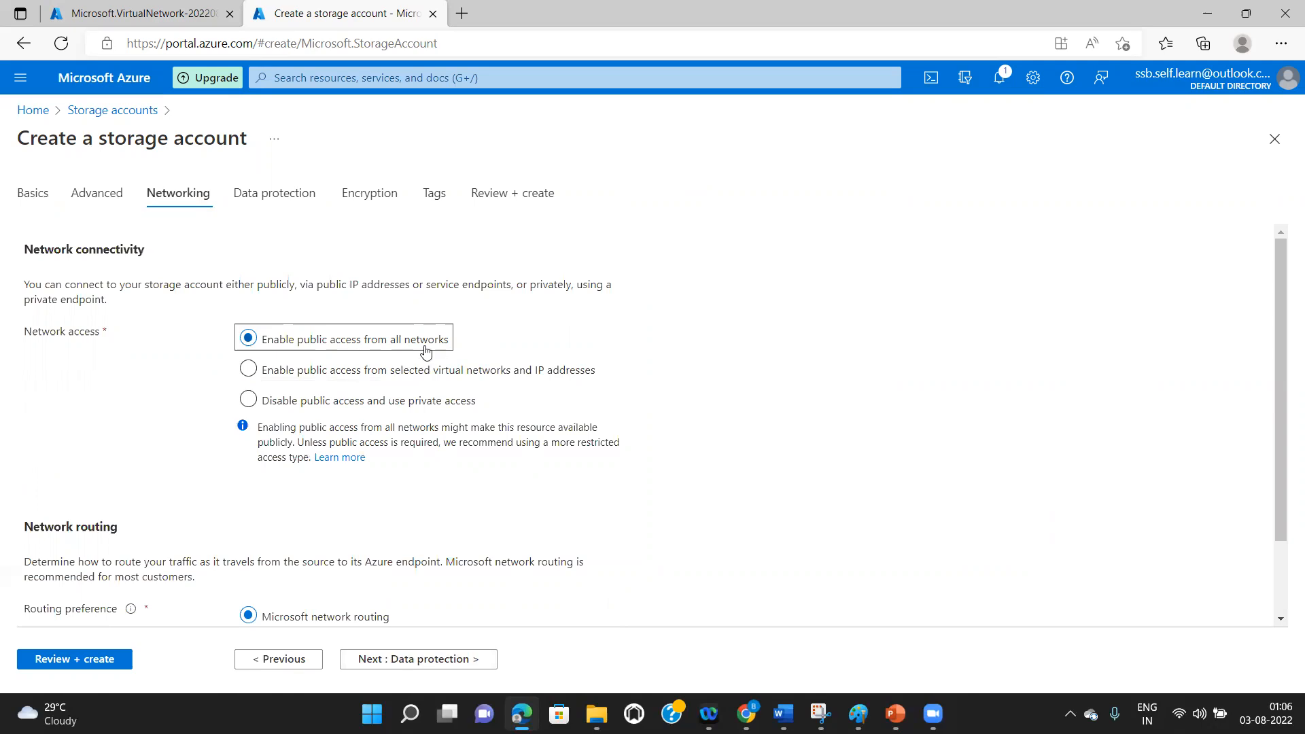
click(460, 660)
click(461, 661)
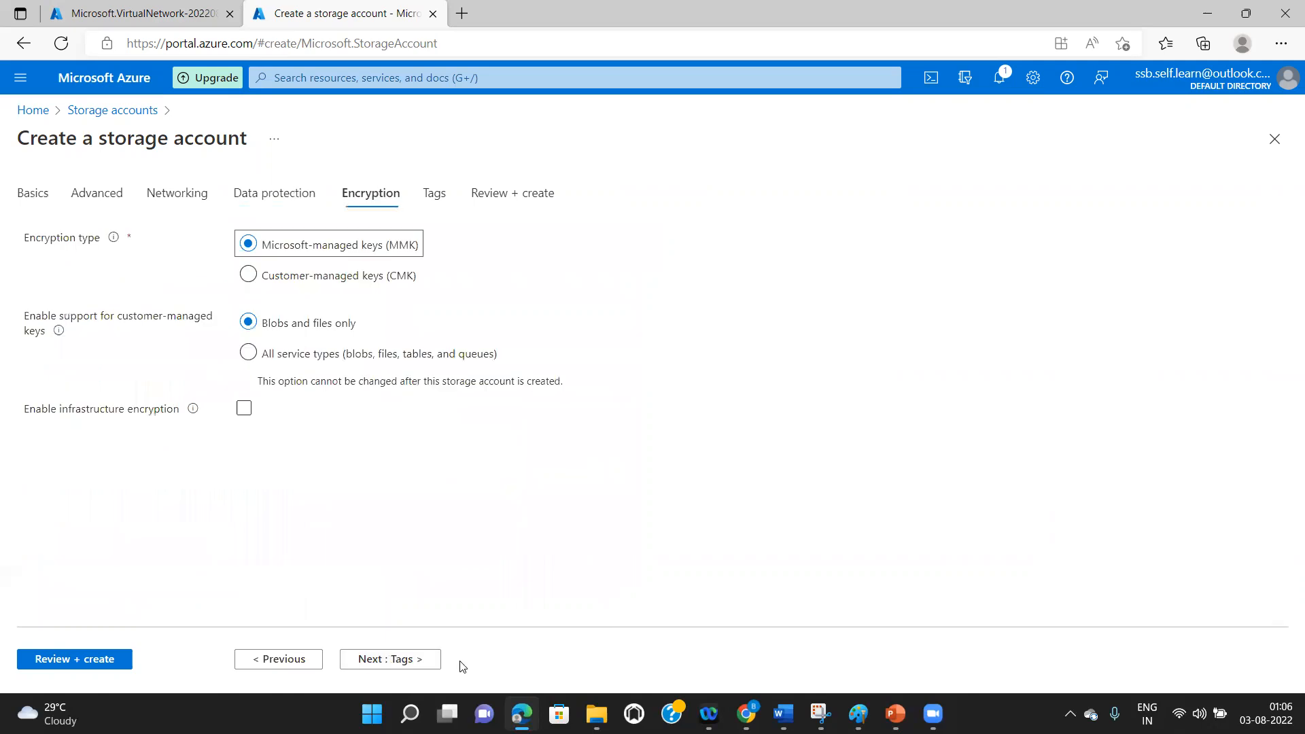
click(404, 668)
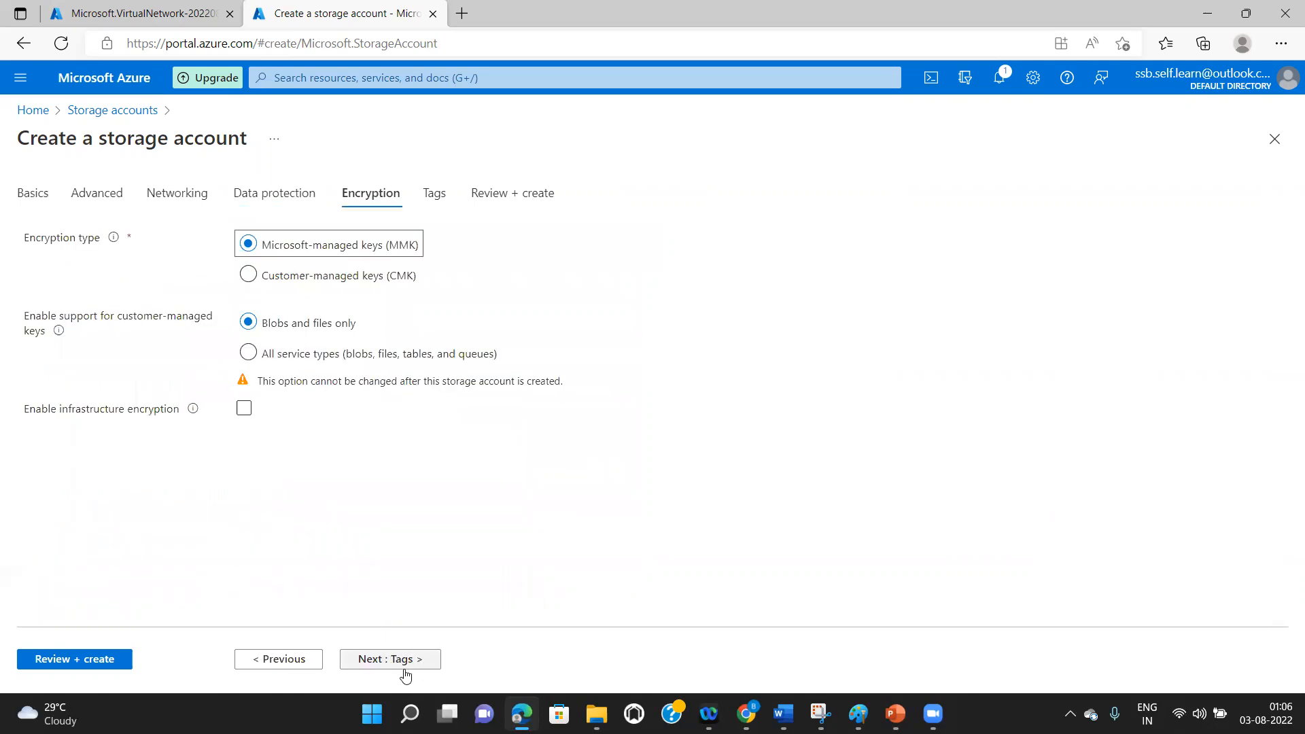
click(404, 667)
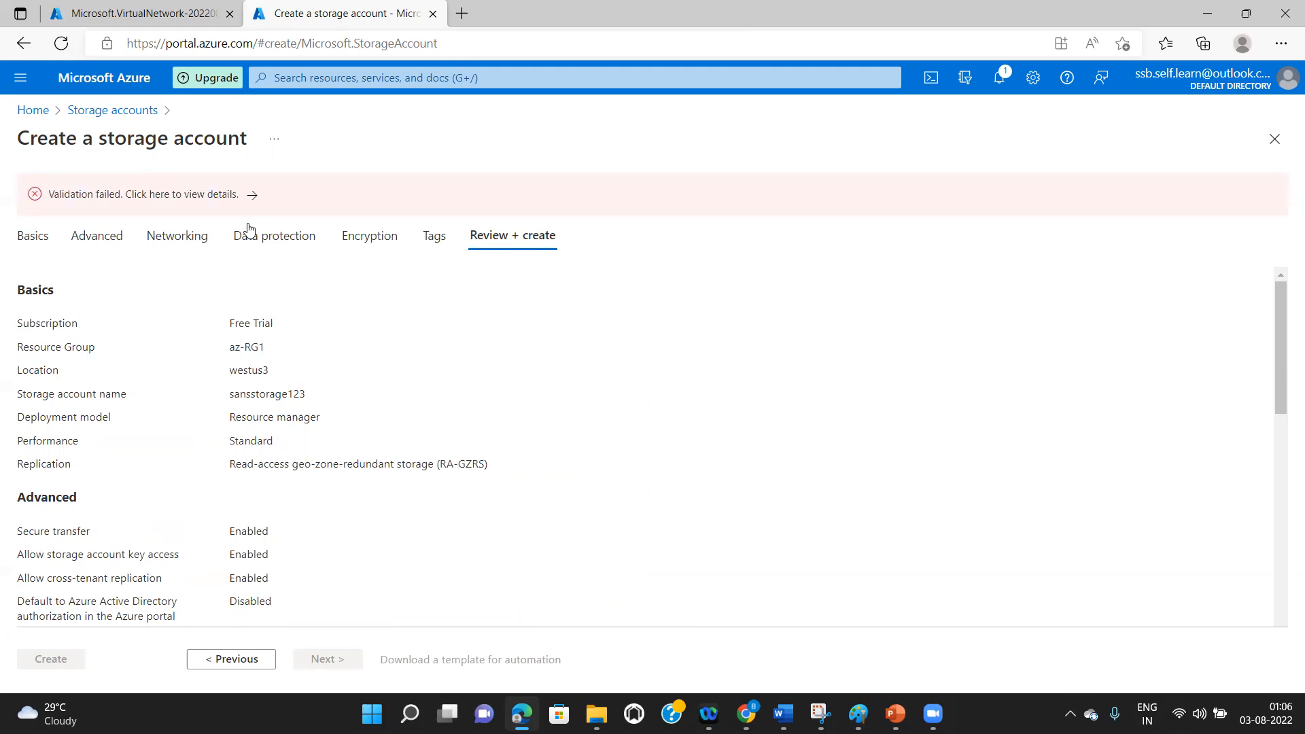
- Check the validation error details, return to the basic settings and rename the storage account sansstorage157xyz123
click(233, 195)
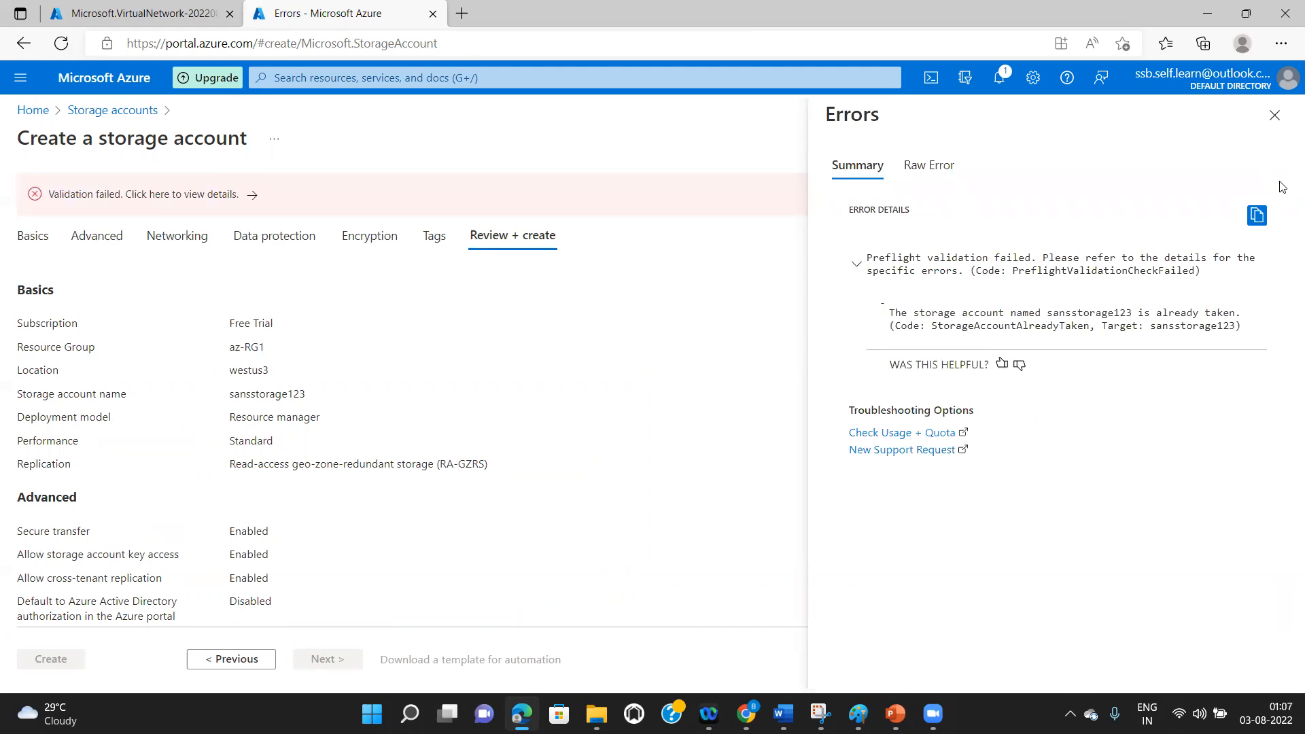
click(1274, 114)
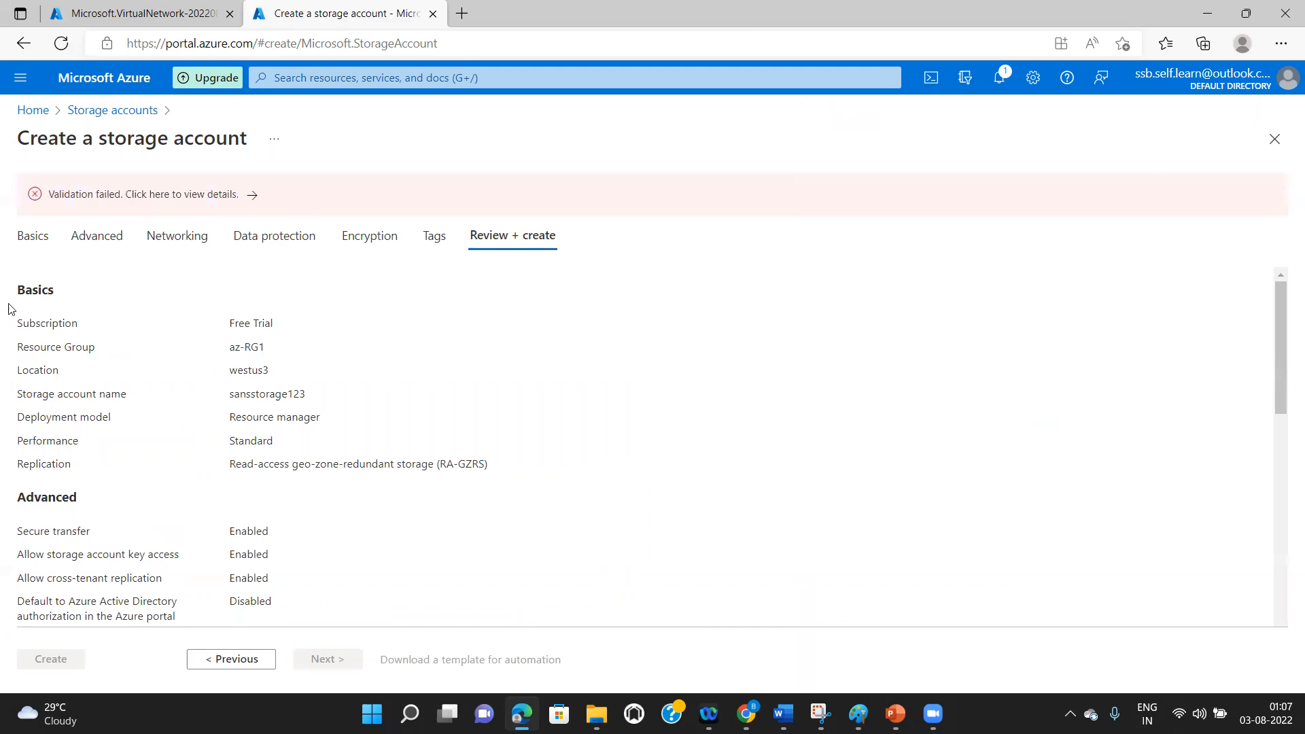
click(21, 240)
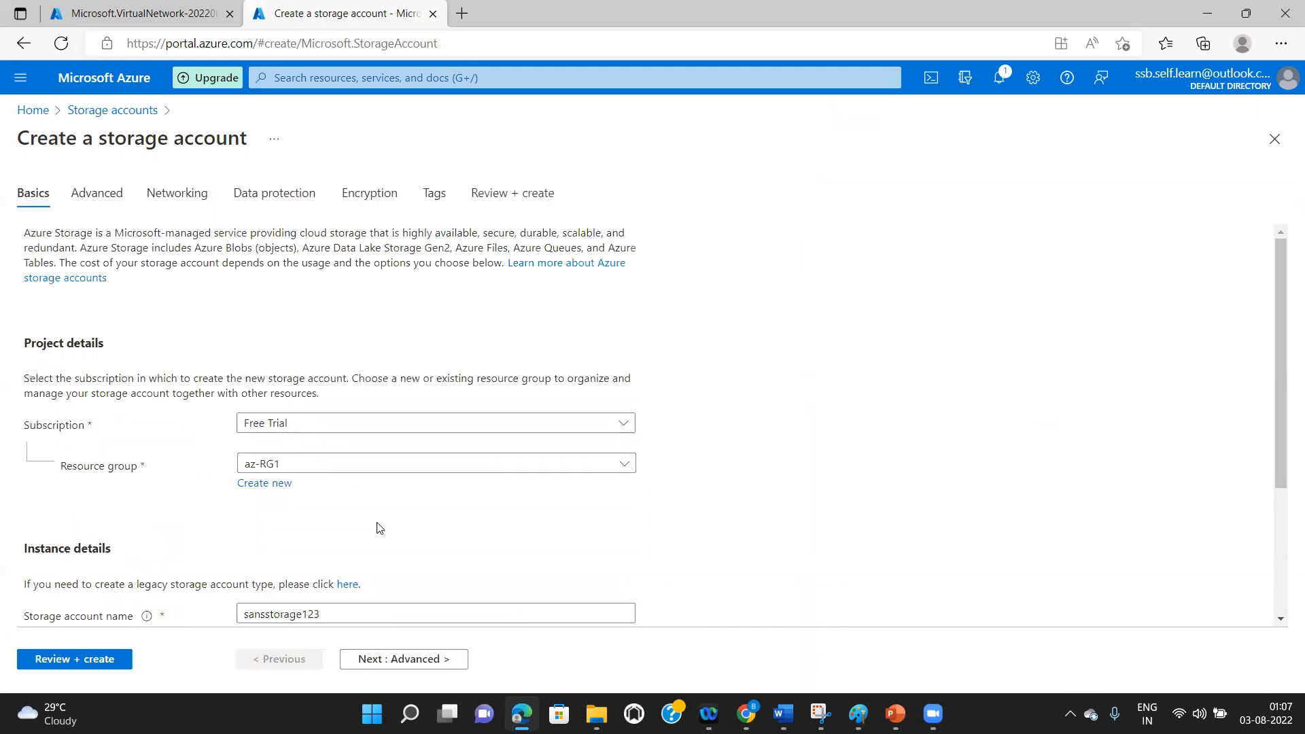
drag(1285, 419, 1282, 495)
click(331, 455)
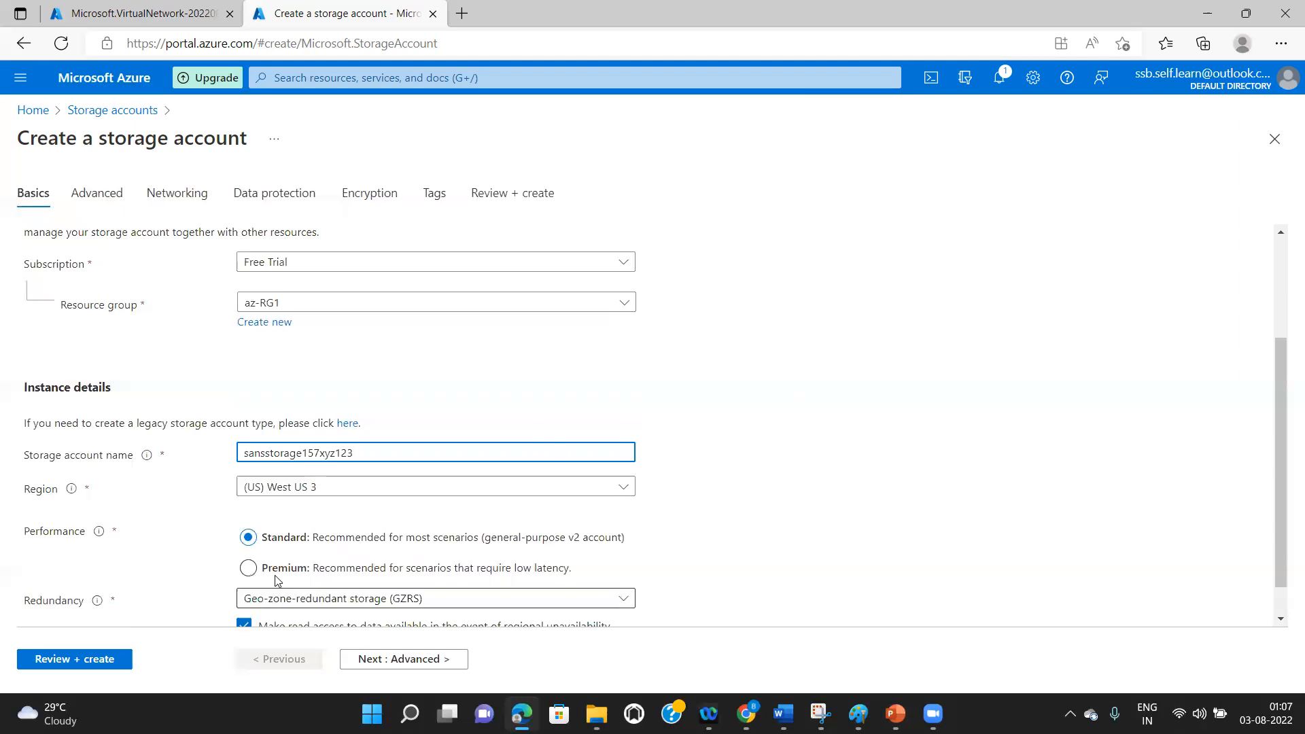
- Validate the revised configuration and create the storage account
click(86, 663)
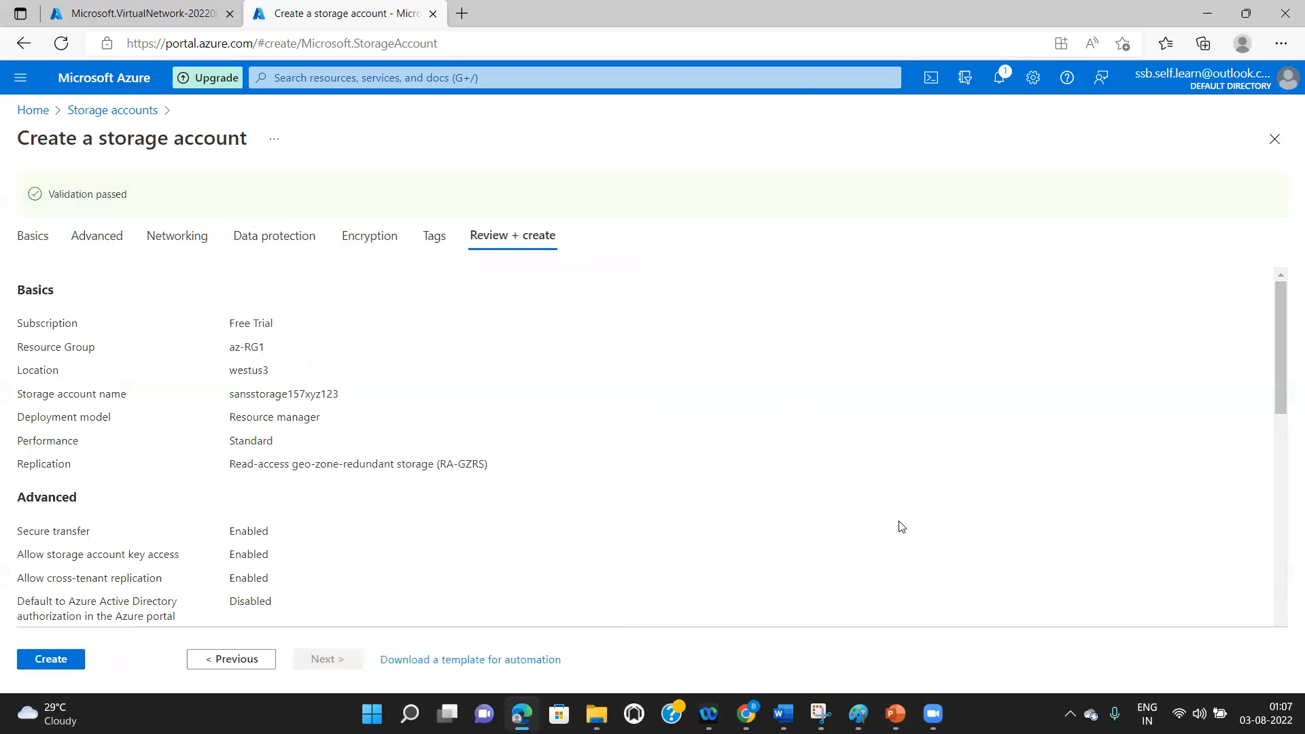
click(41, 662)
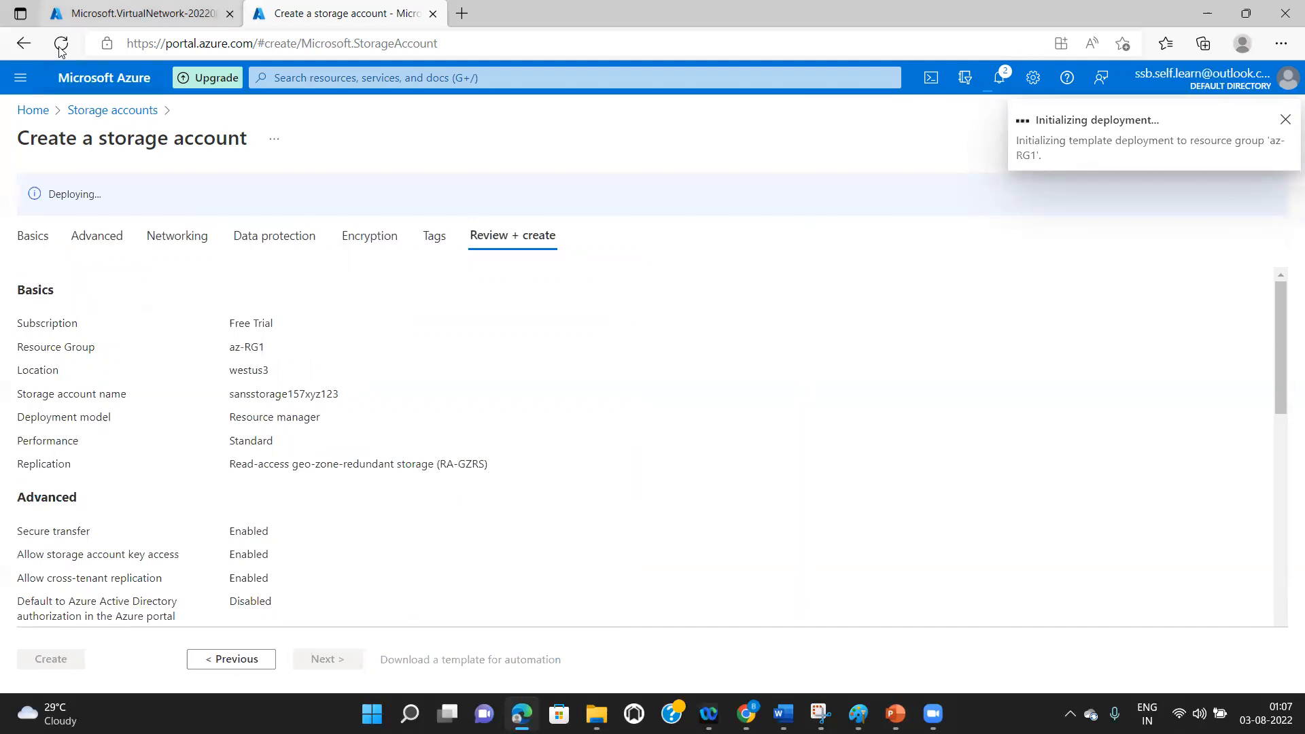
- Switch to the virtual network deployment's browser tab and open VNet1 from resource group az-RG1
click(132, 14)
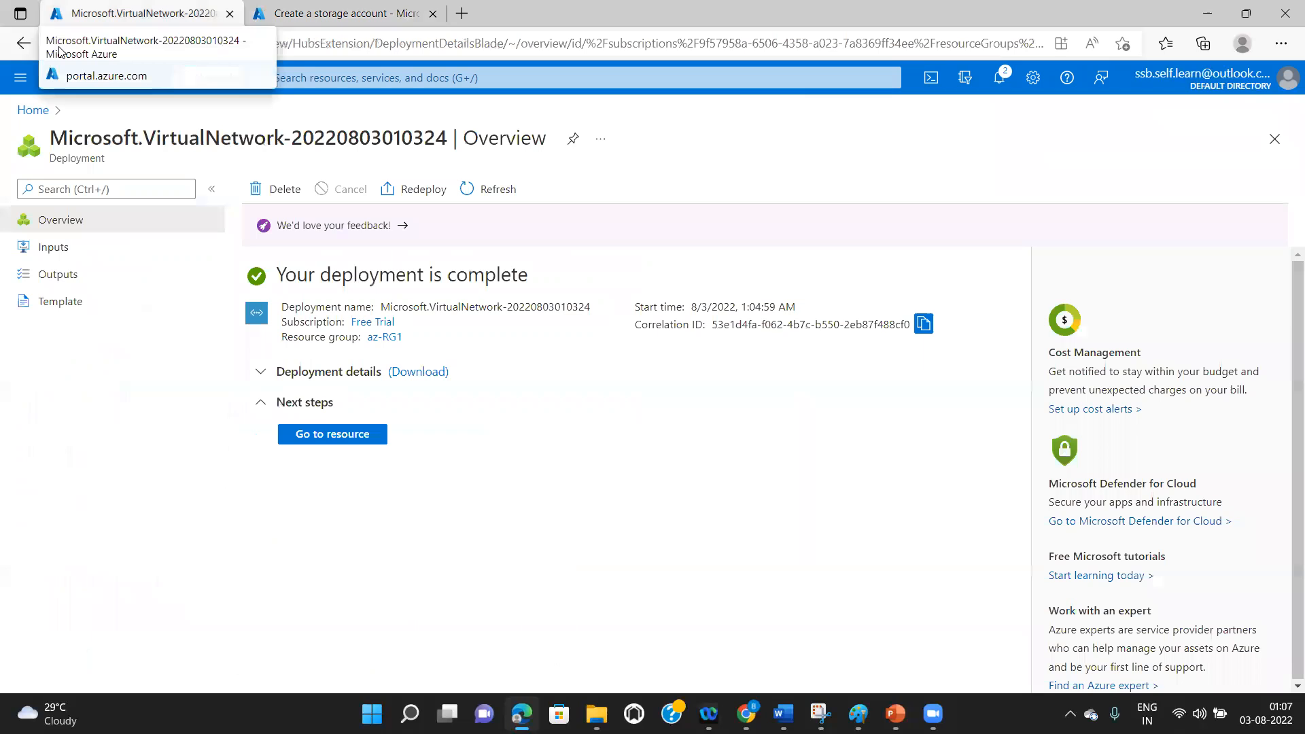
click(321, 437)
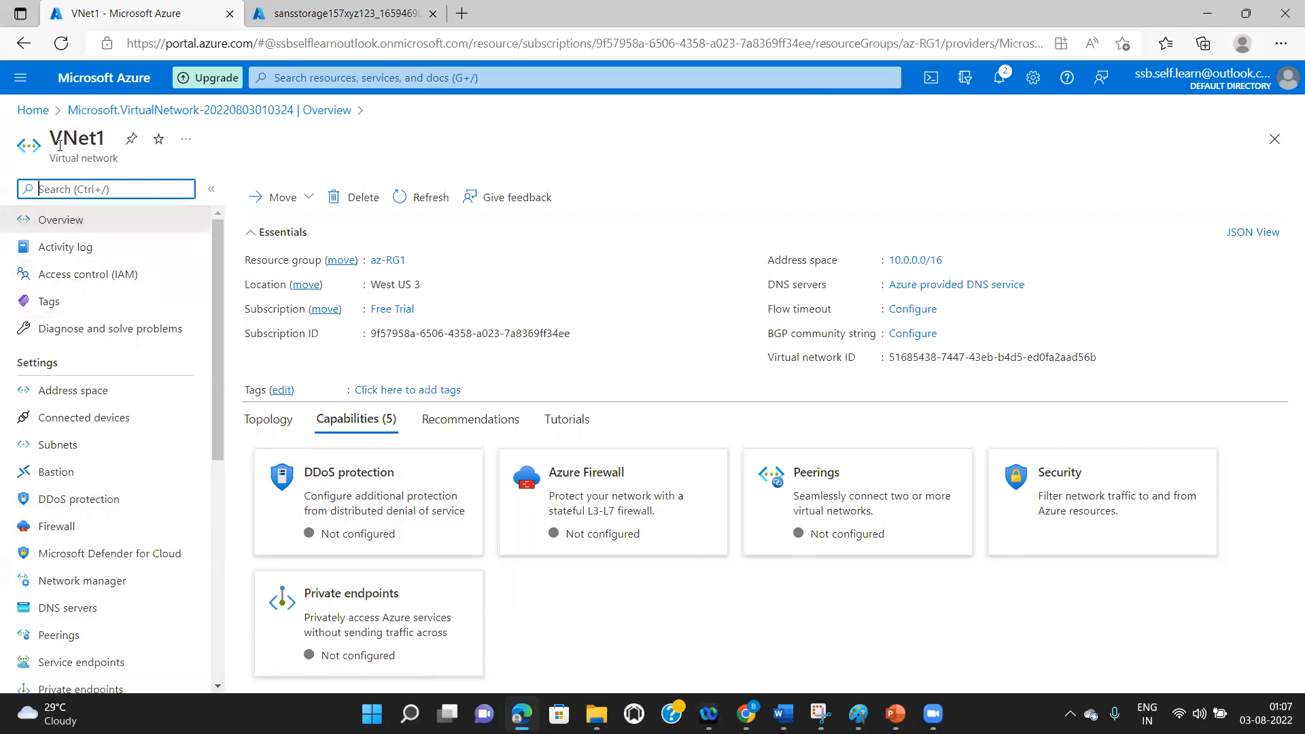
click(47, 105)
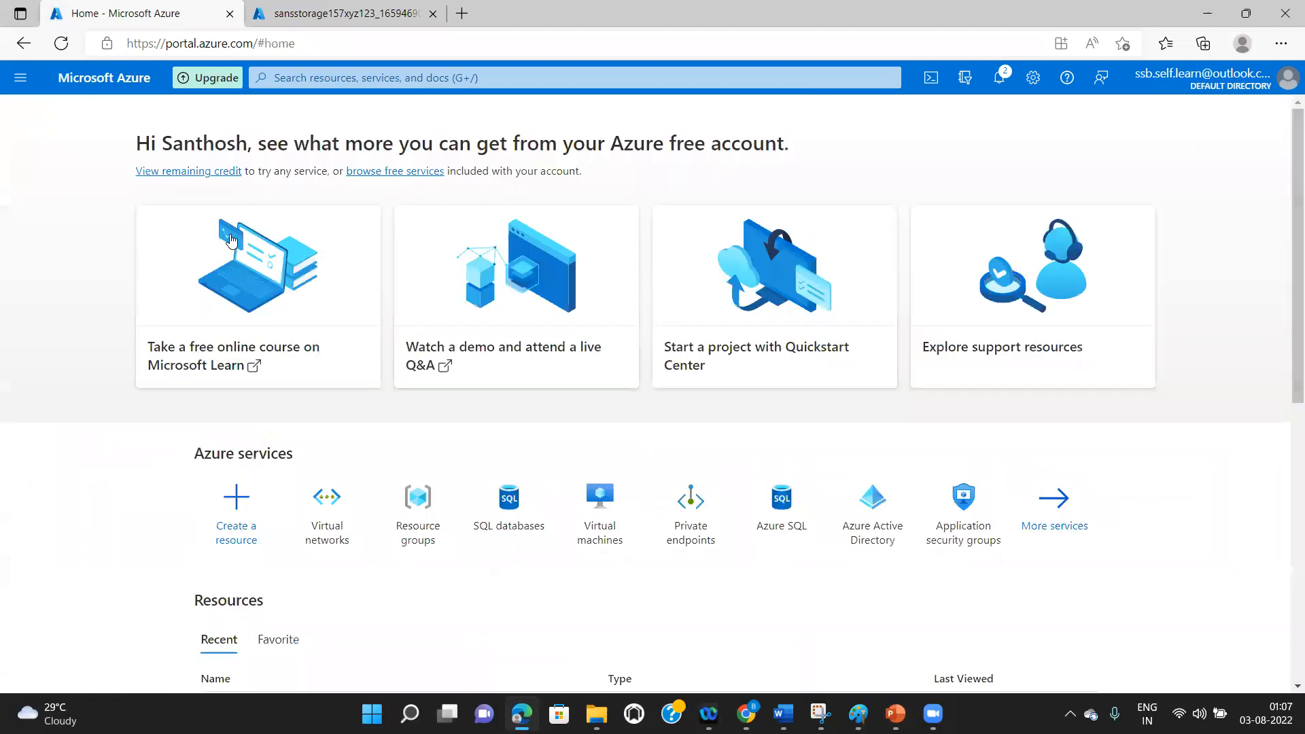
click(408, 540)
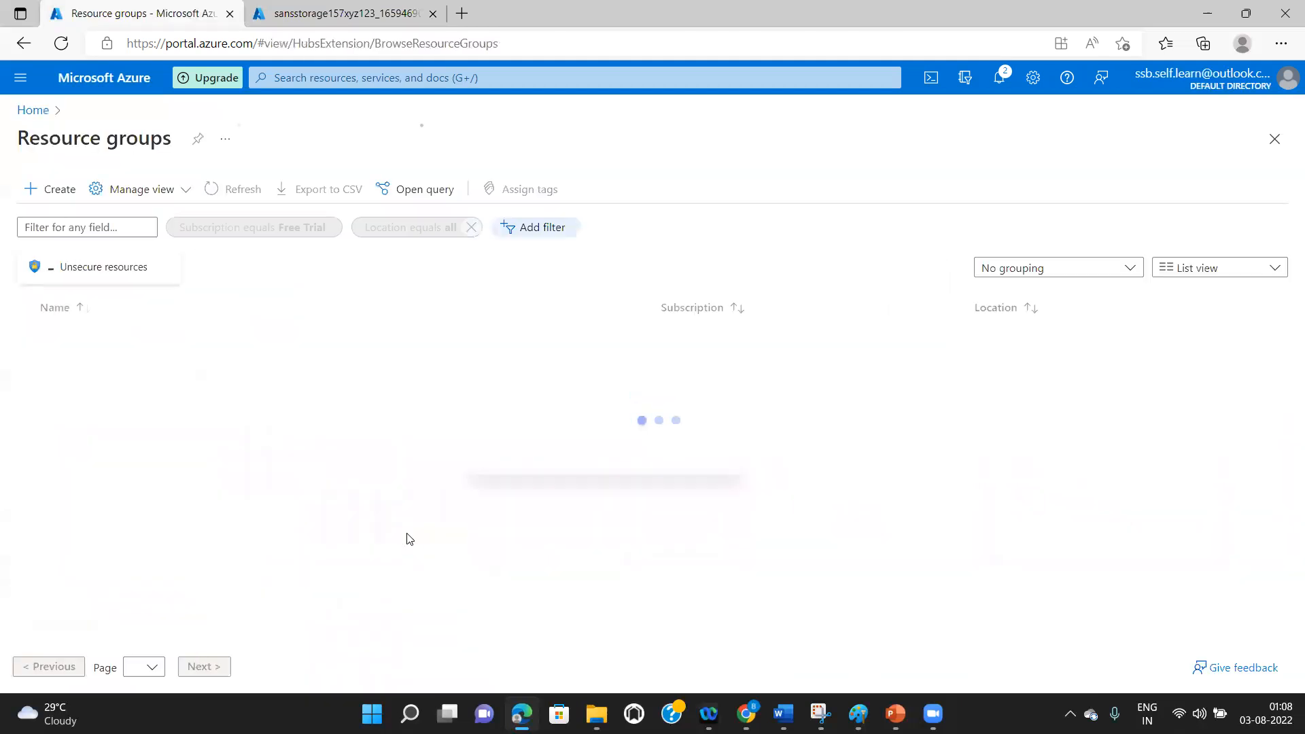
click(68, 343)
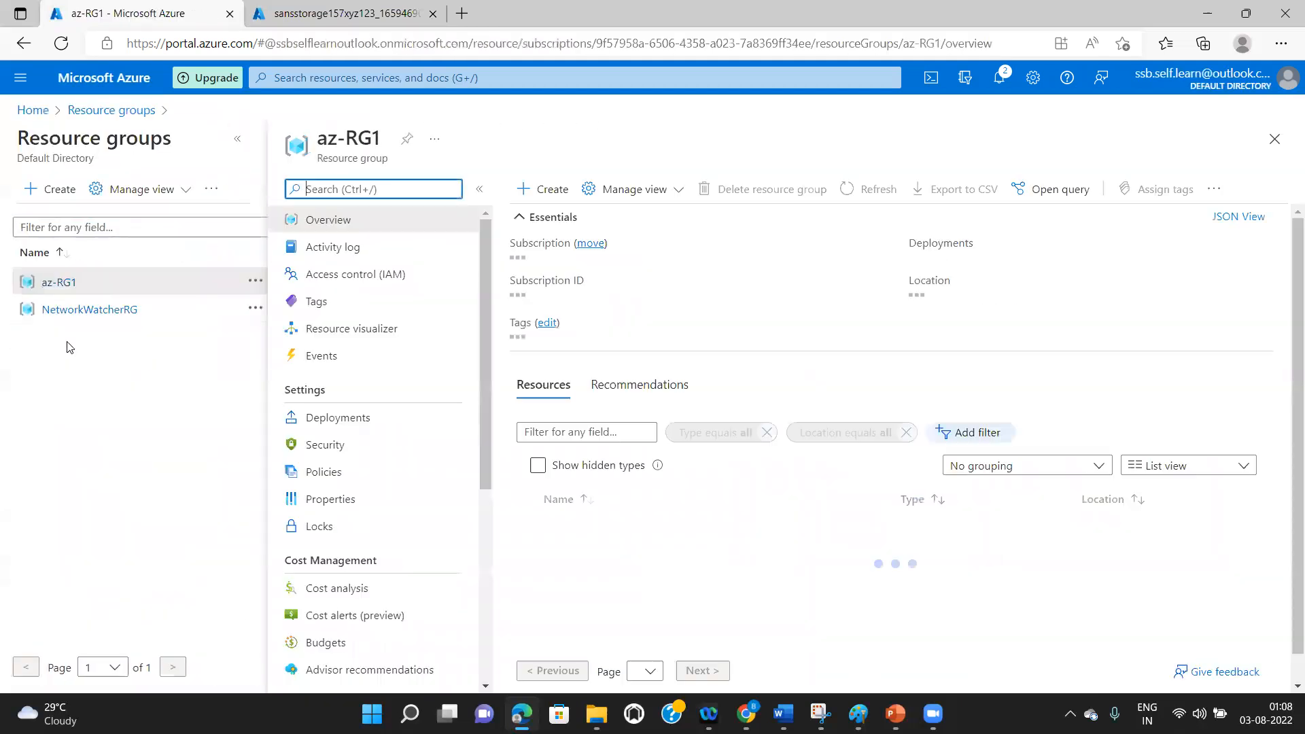
click(579, 527)
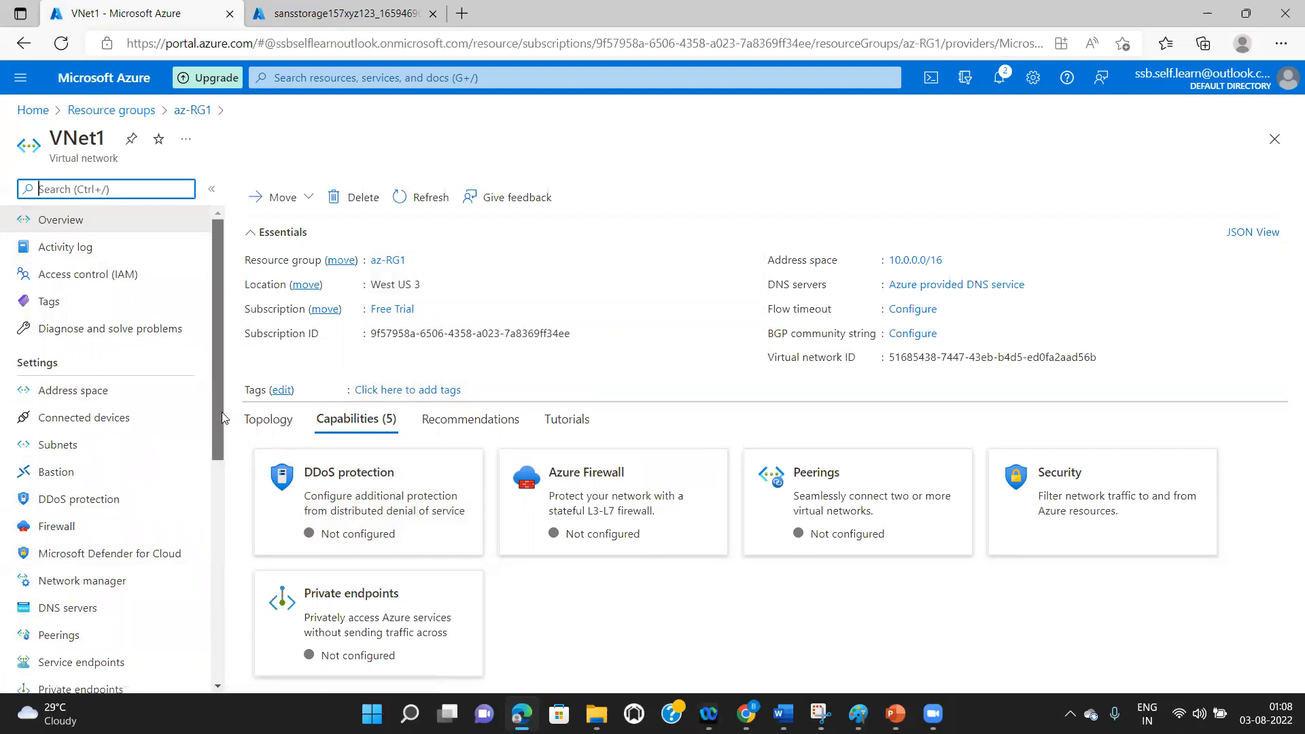
- Start adding a service endpoint to VNet1 and choose Microsoft.Storage as its service
scroll(163, 490, down, 2)
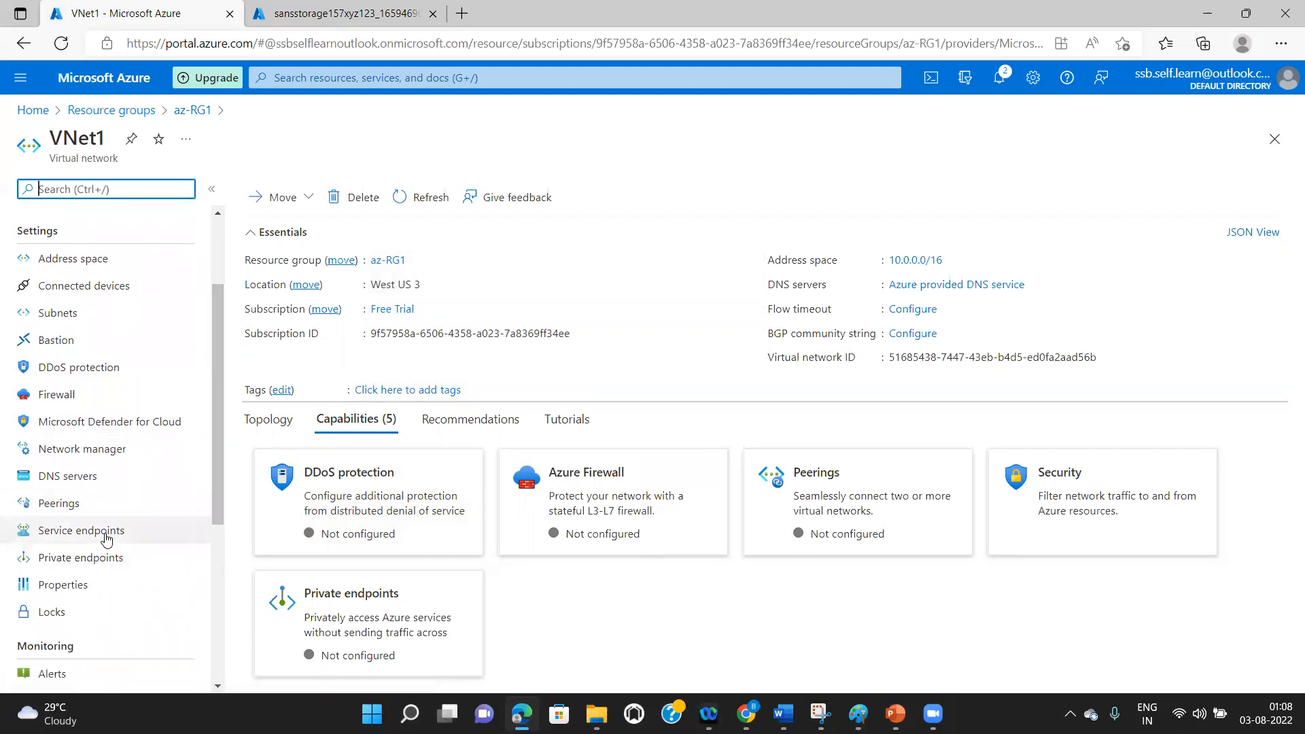
click(105, 536)
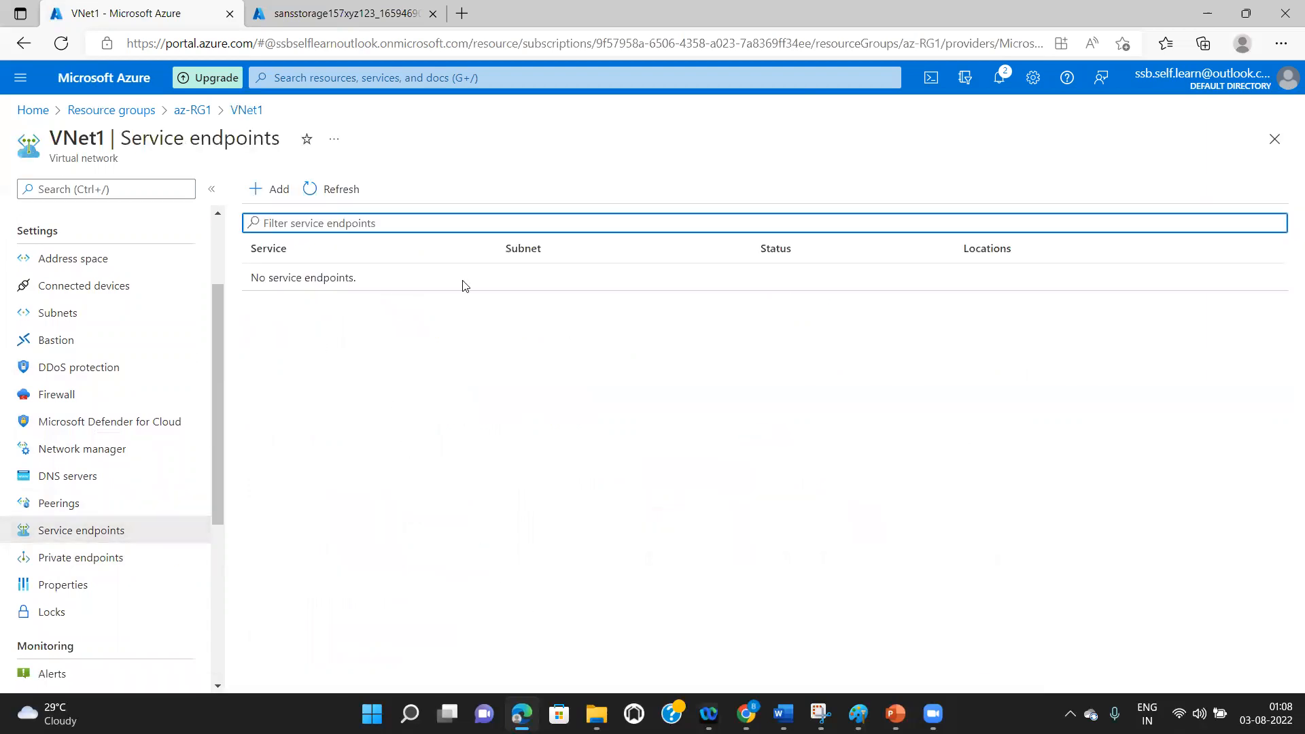
click(270, 190)
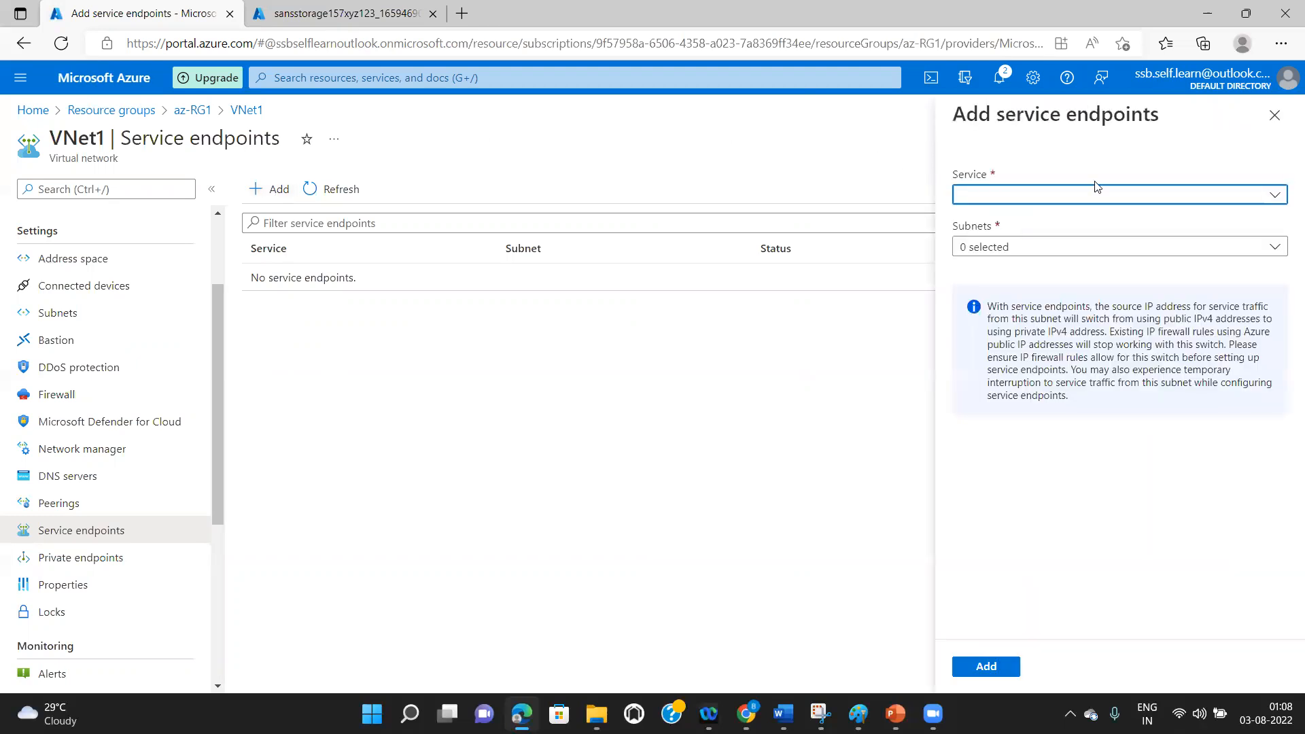
click(1275, 195)
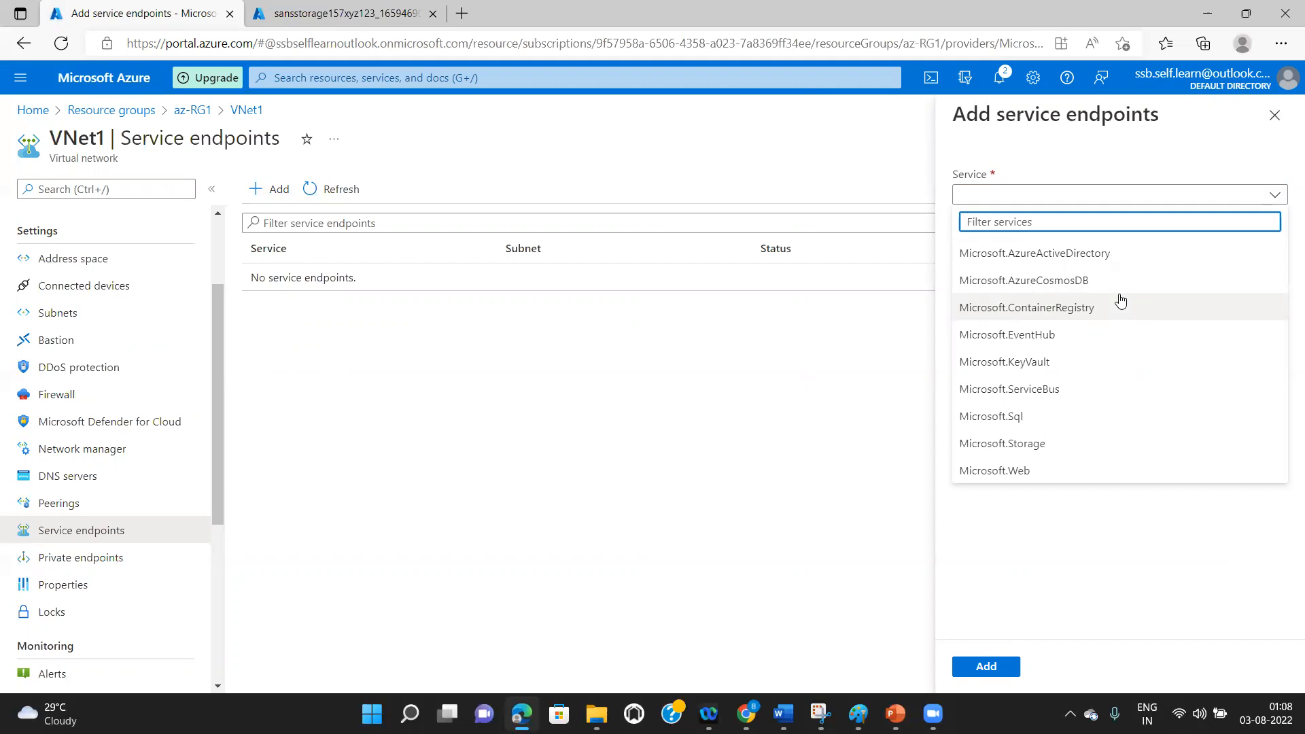
click(1037, 445)
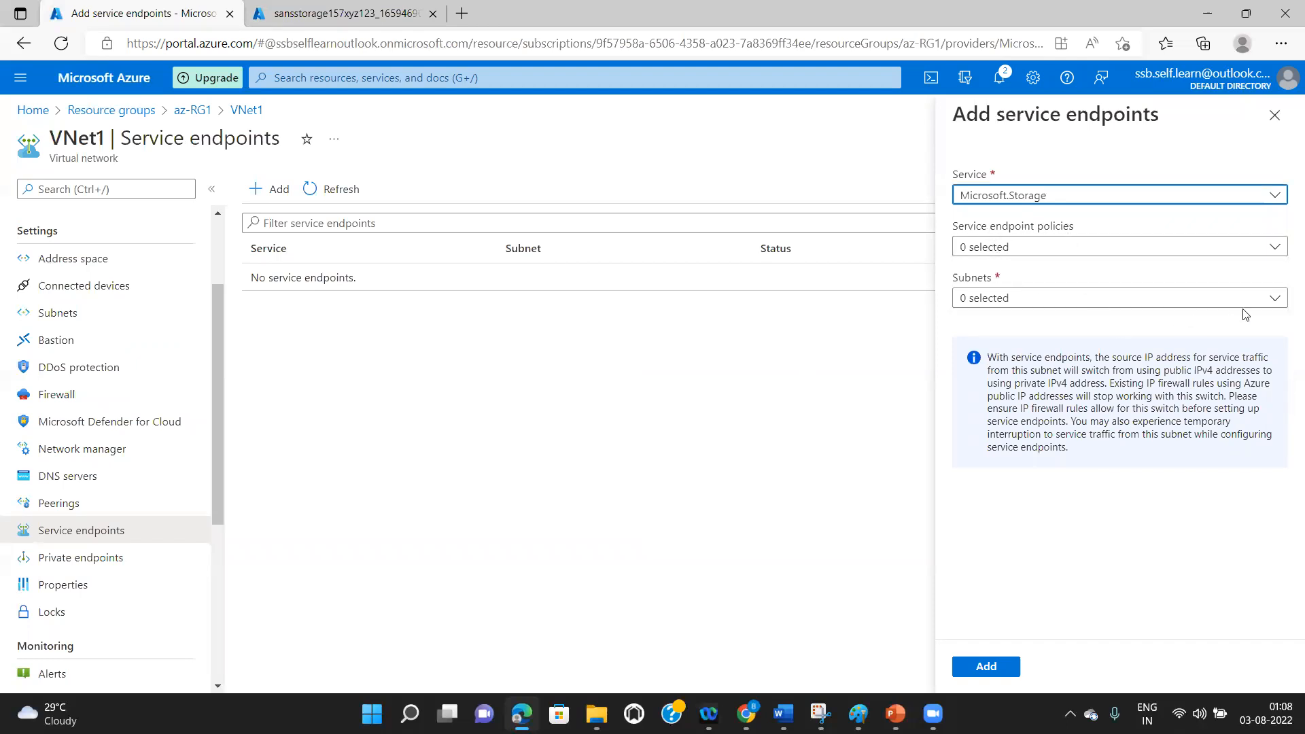
- Assign the Microsoft.Storage service endpoint to Subnet1 and add it to the virtual network
click(1276, 306)
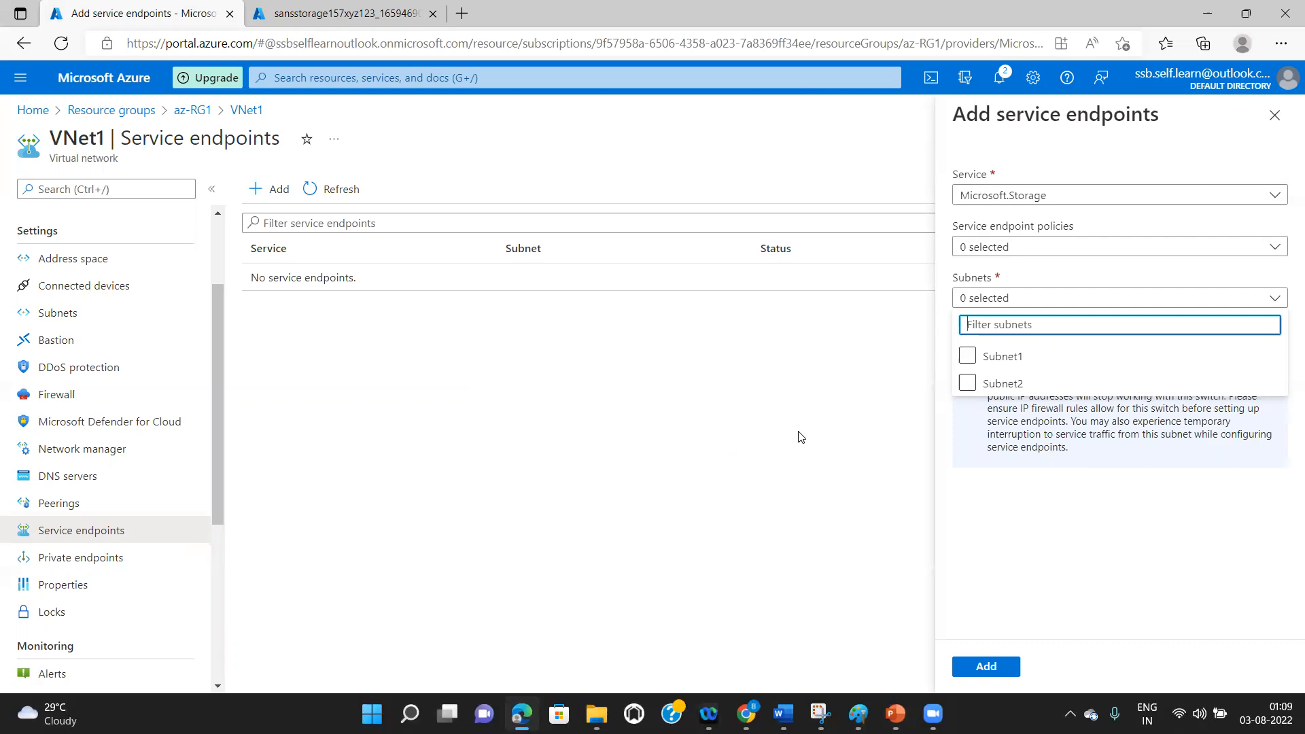
click(968, 361)
click(967, 360)
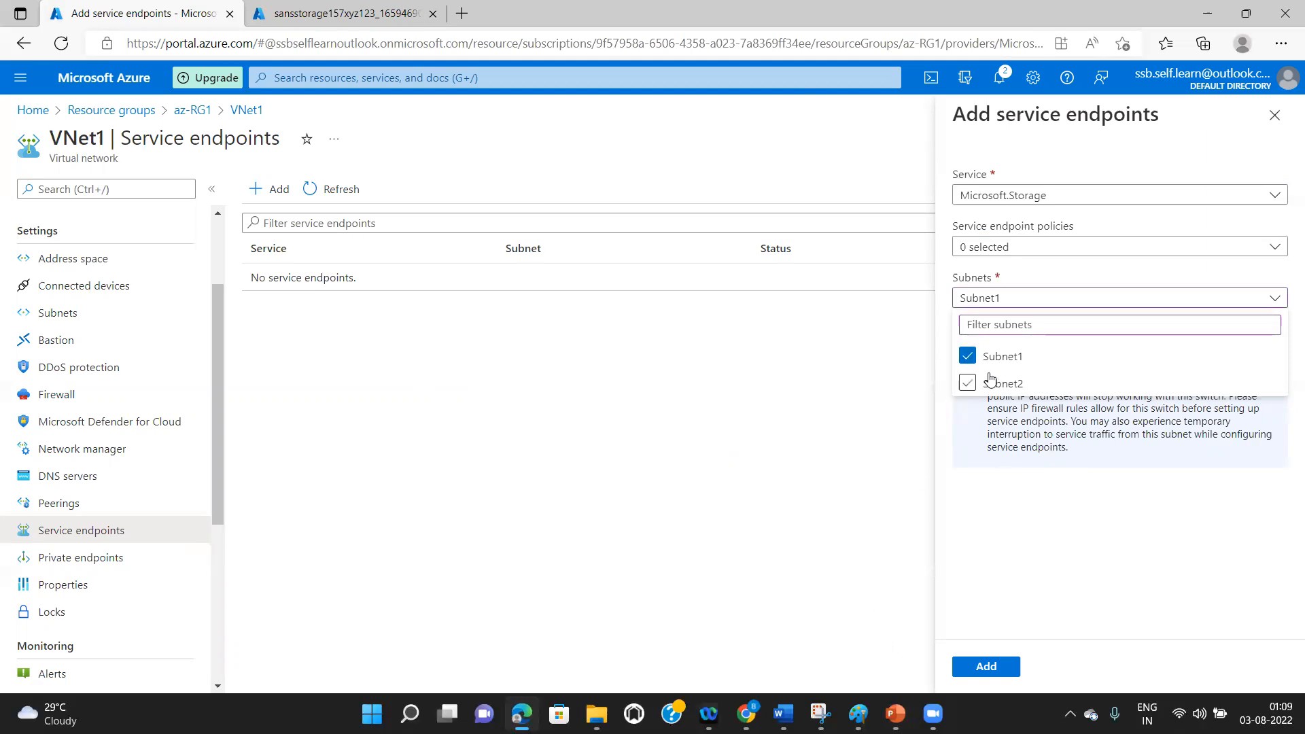
click(989, 664)
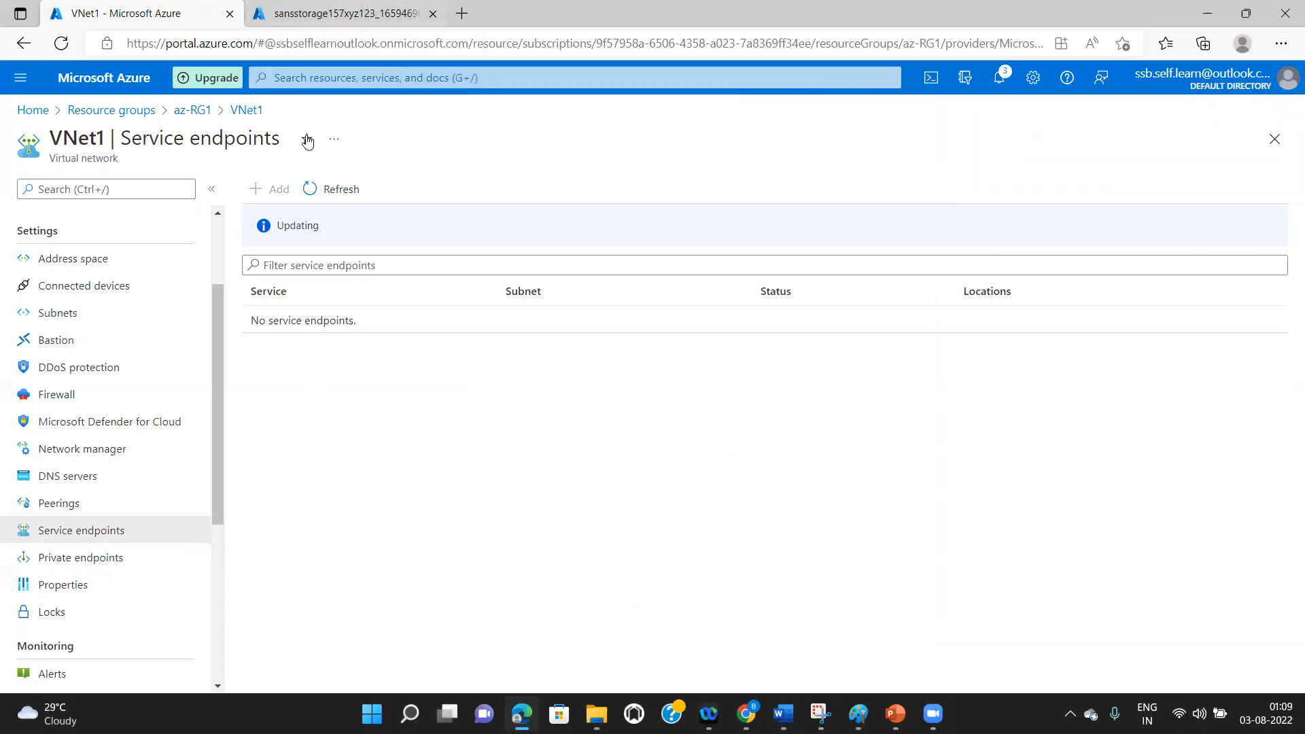
- Open the portal home page in the storage deployment's browser tab, and return to VNet1's service endpoints
key(ctrl+Tab)
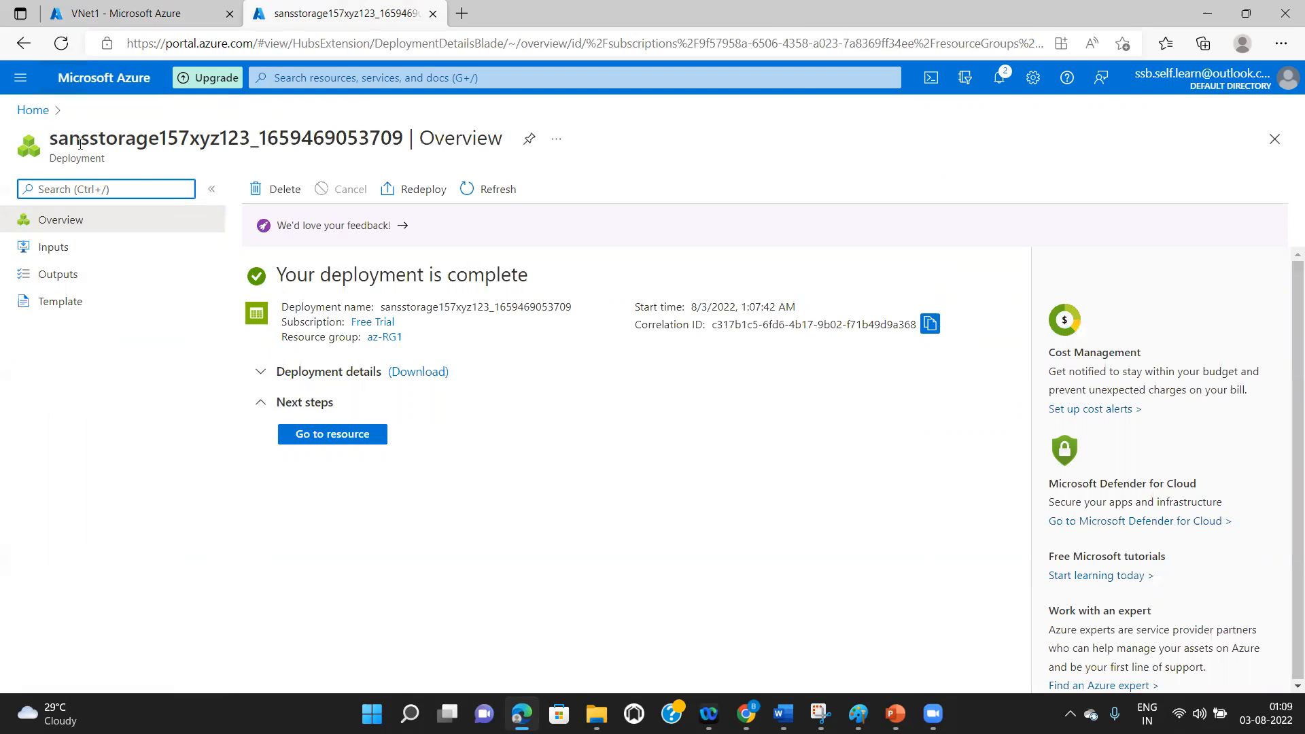
click(32, 111)
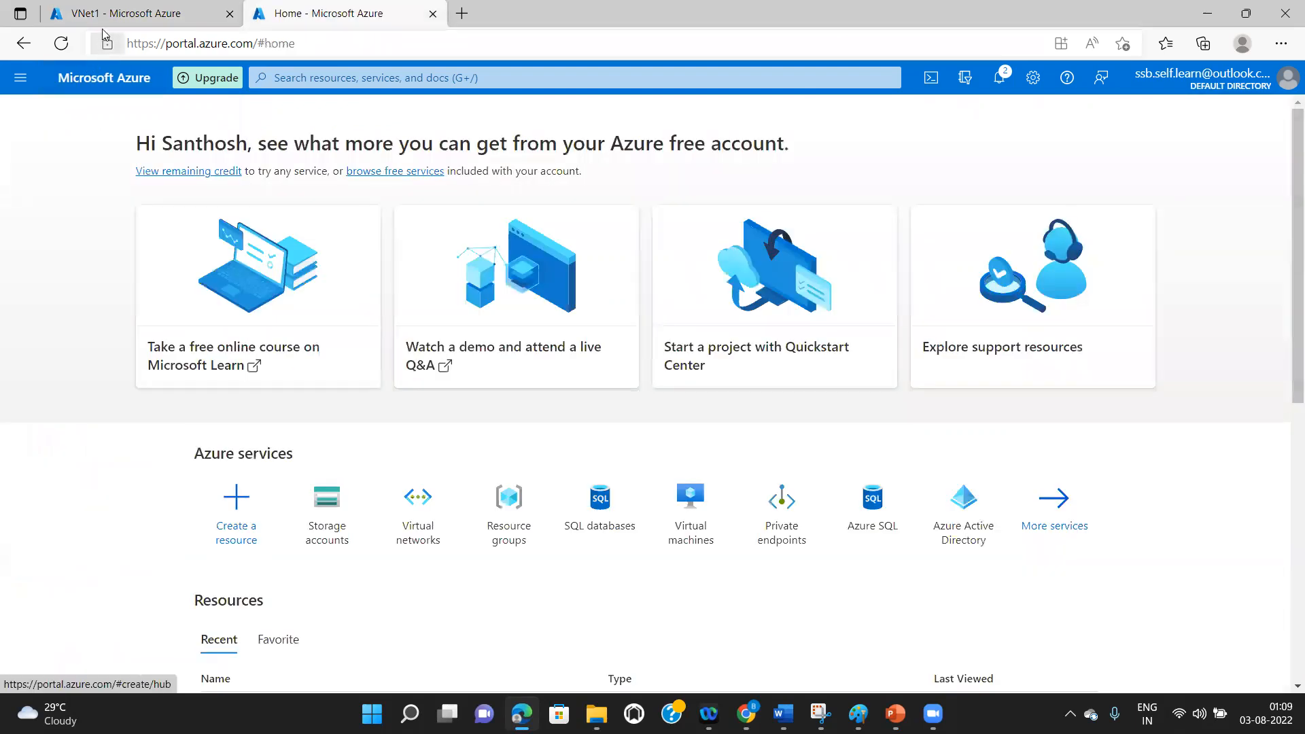
click(103, 28)
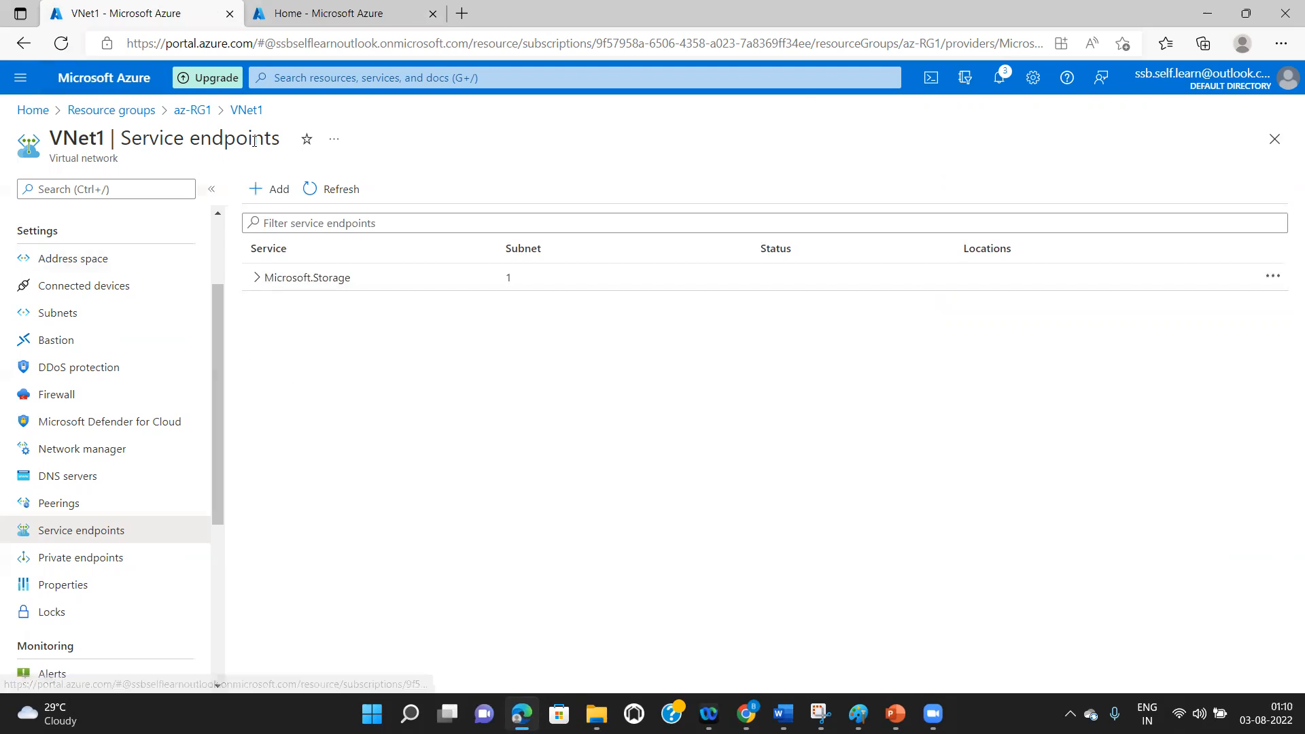
- Expand VNet1's Microsoft.Storage endpoint to view its subnet details, and open storage account sansstorage157xyz123 from the refreshed az-RG1 resource list
click(257, 279)
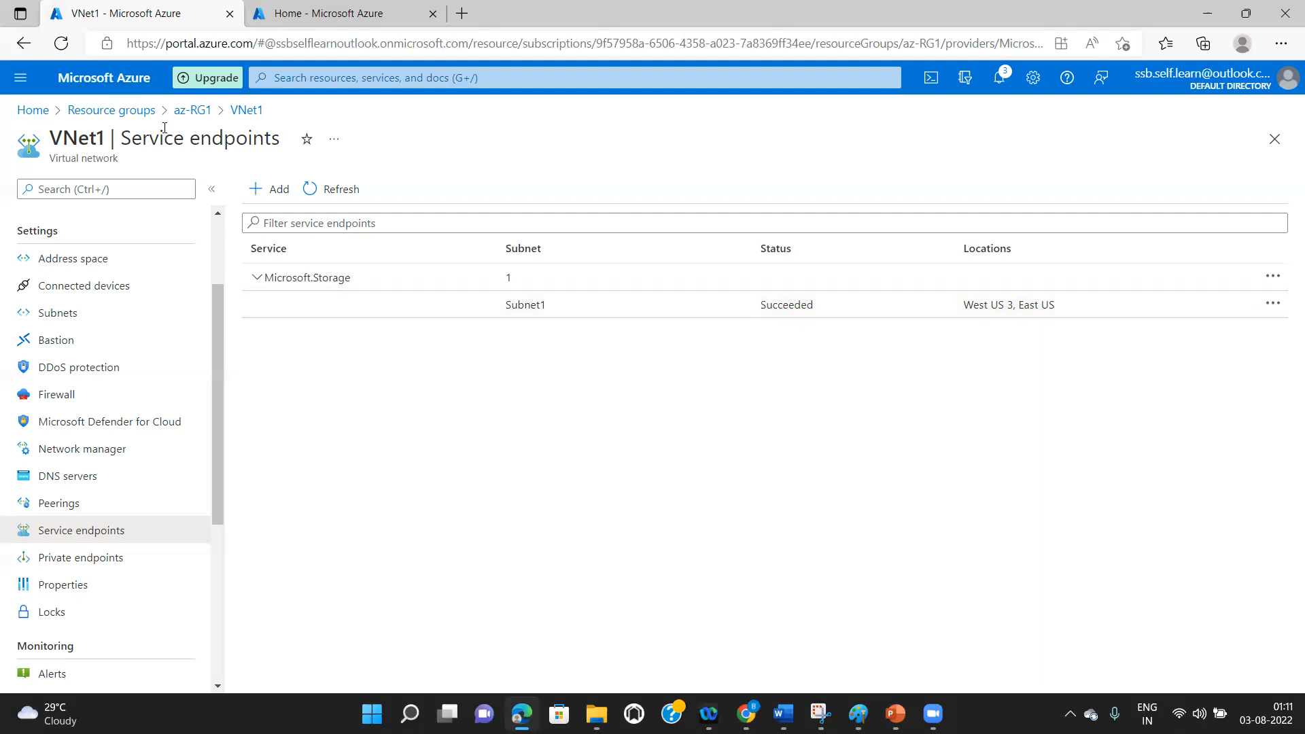
click(193, 111)
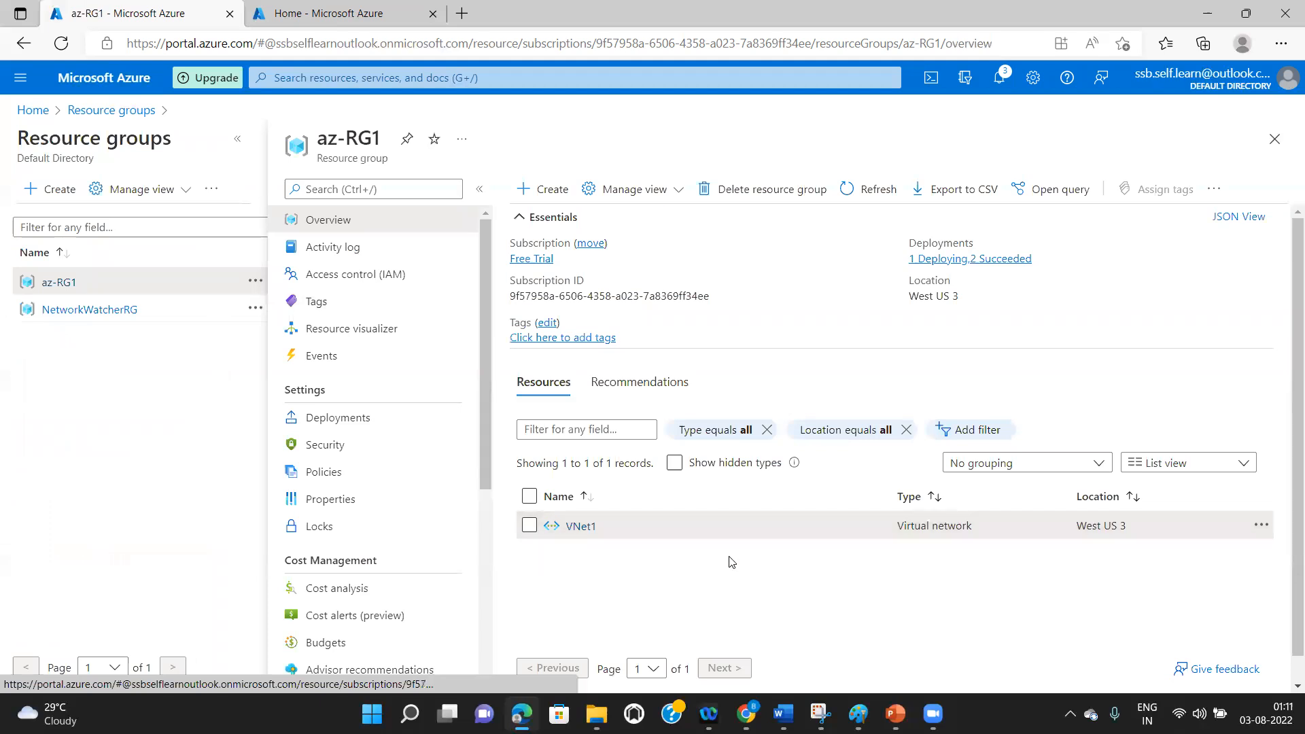
click(872, 191)
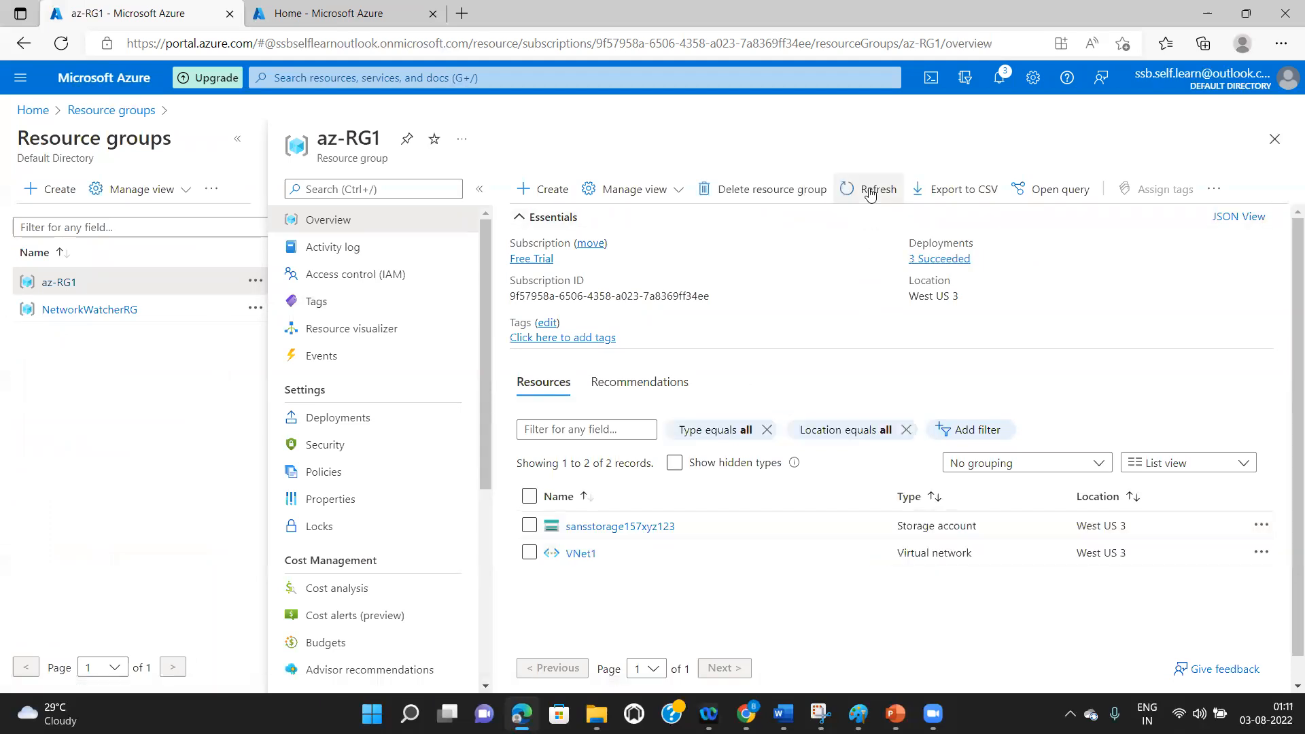
click(620, 528)
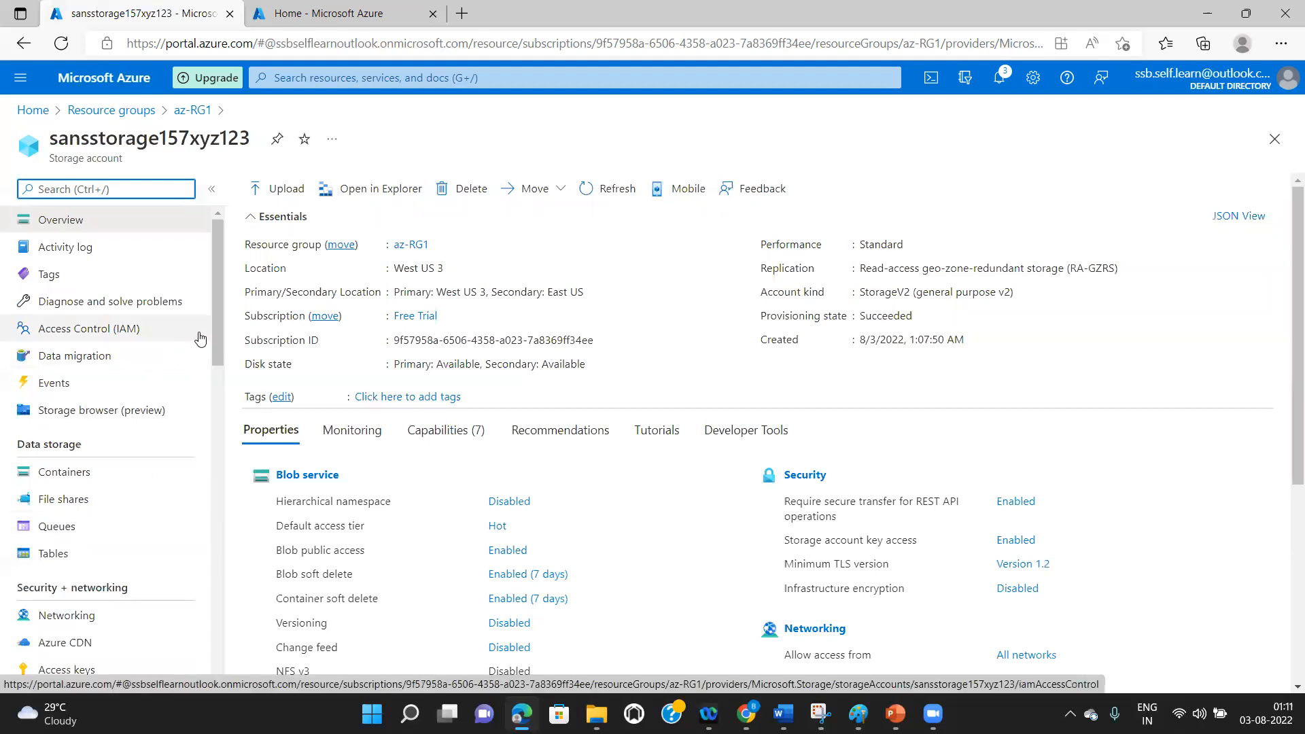
- Open the storage account's networking settings and set public network access to Enabled from selected virtual networks and IP addresses
drag(213, 336, 212, 397)
click(48, 410)
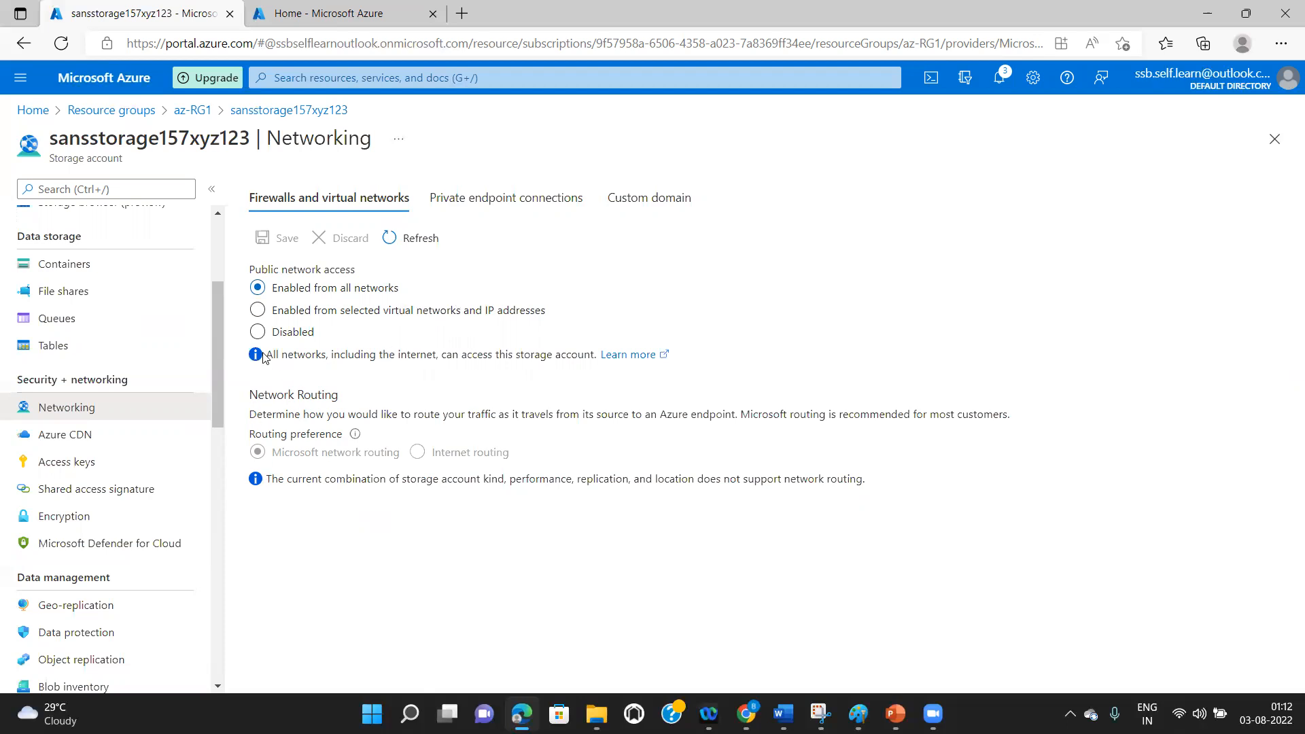
click(258, 311)
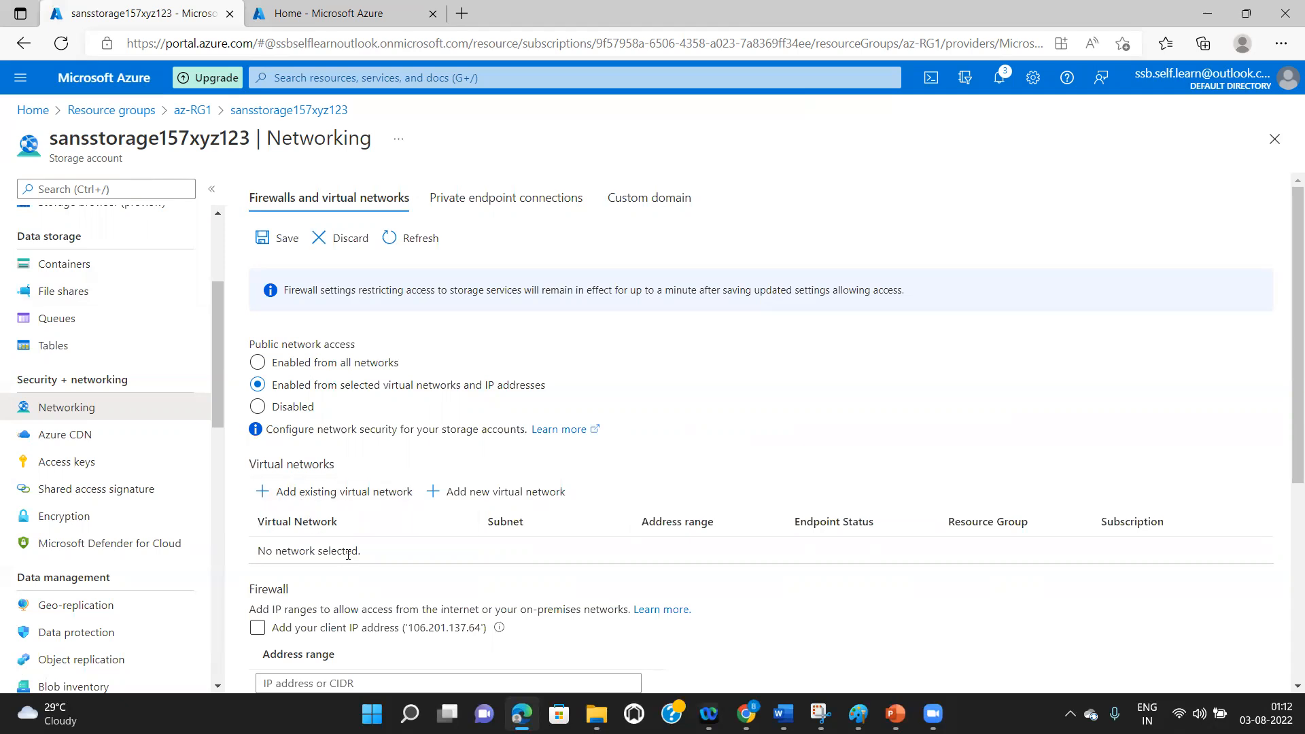
- Start adding an existing virtual network to the storage account, choose VNet1, and list its subnets
click(336, 496)
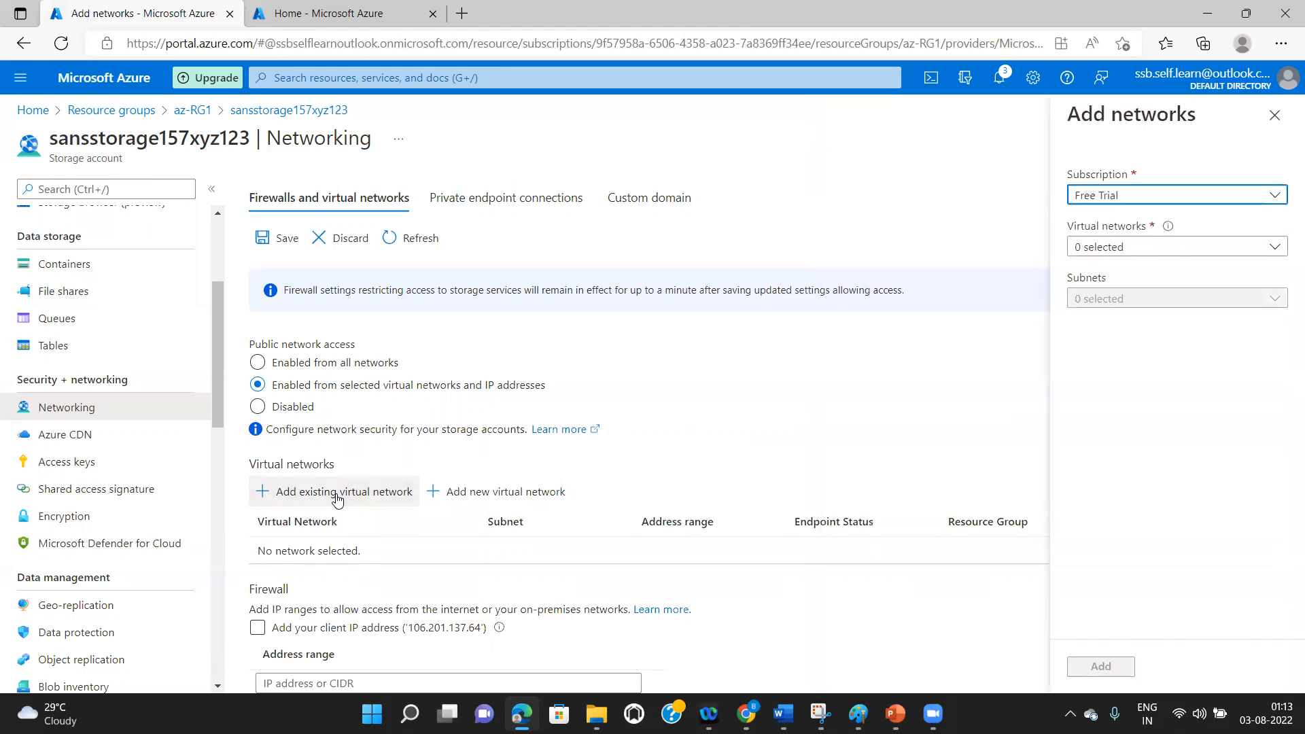
click(1278, 248)
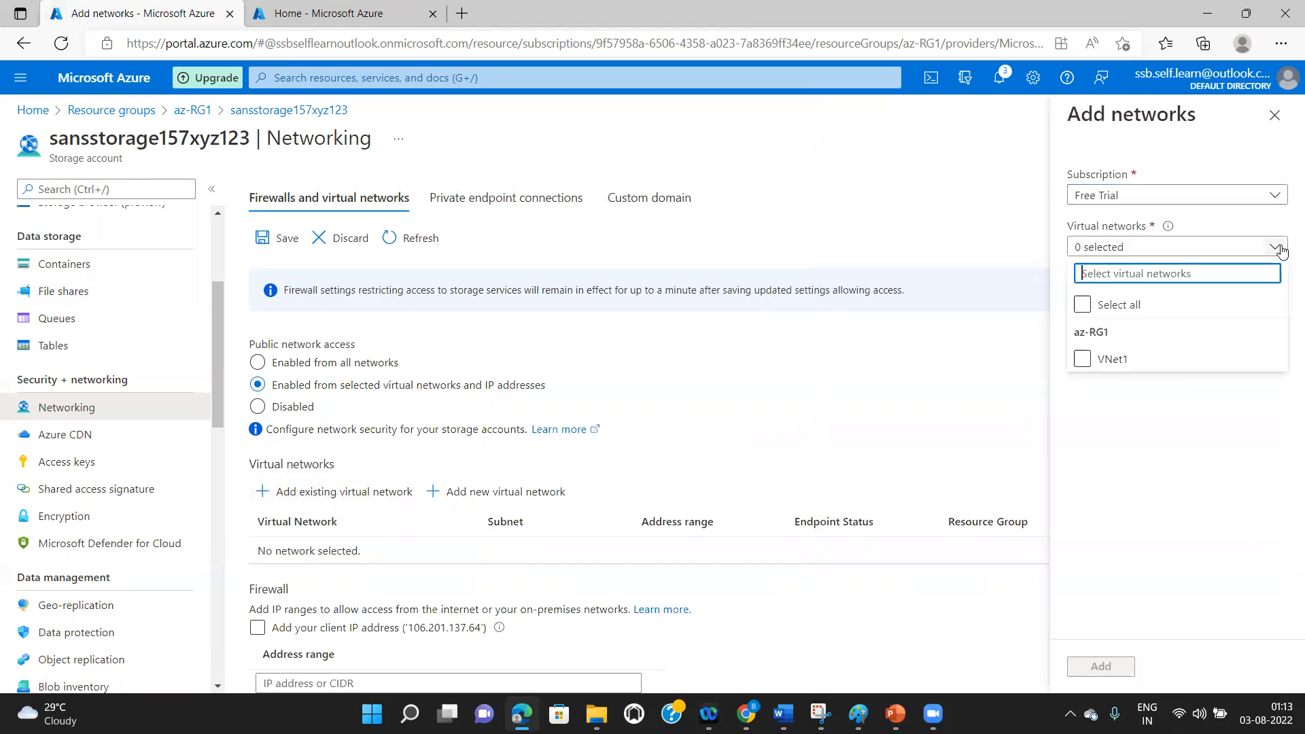
click(1087, 362)
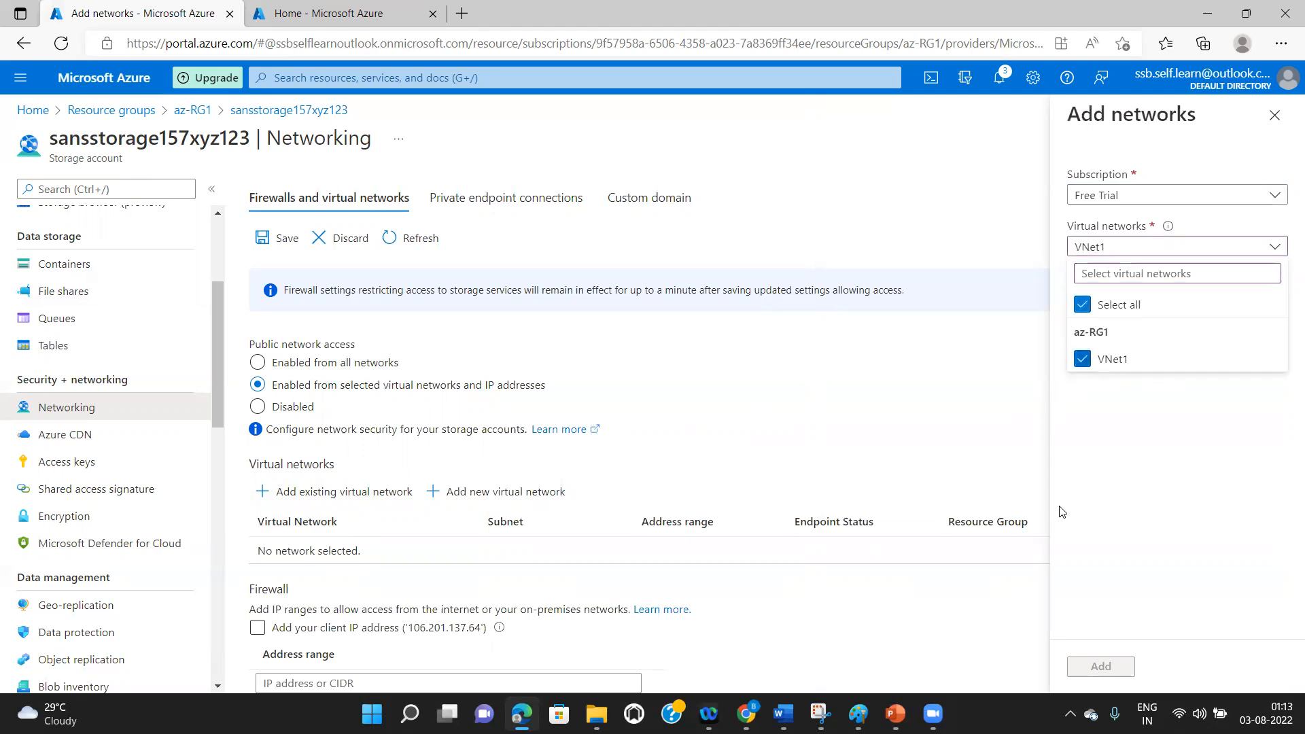
click(965, 445)
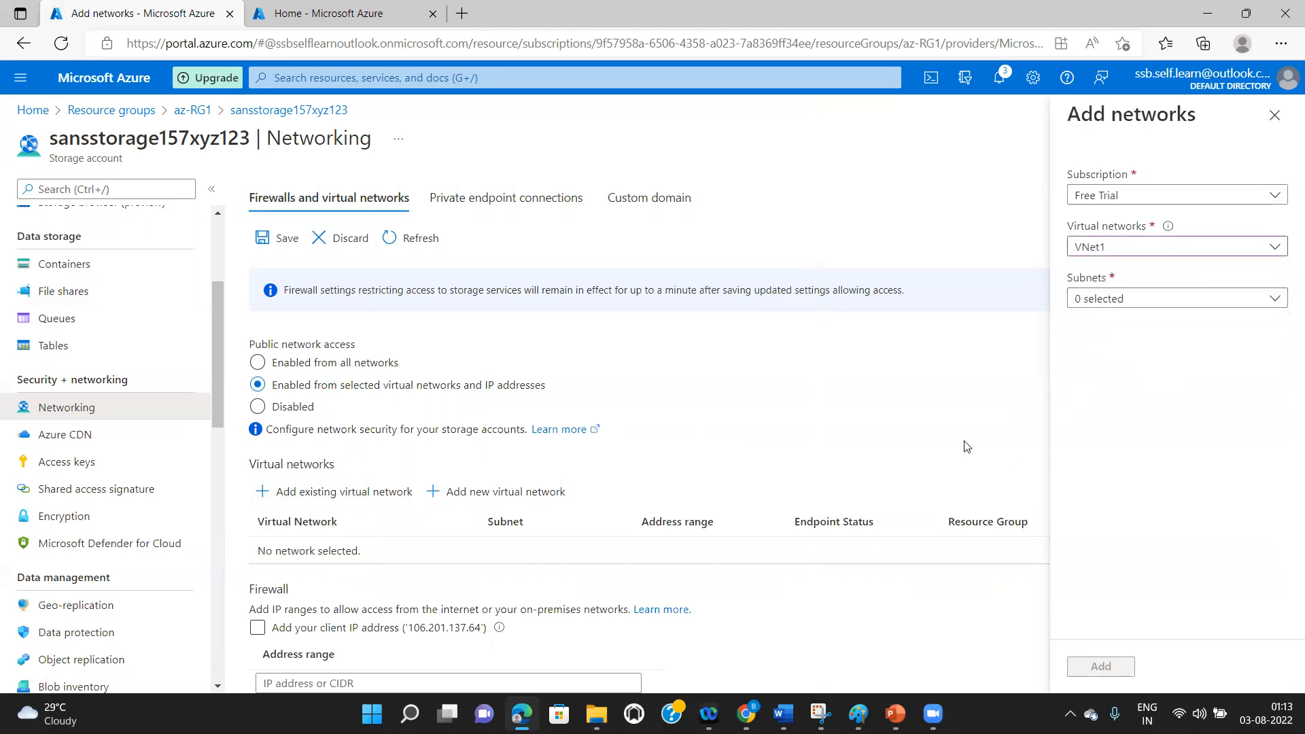
click(1272, 307)
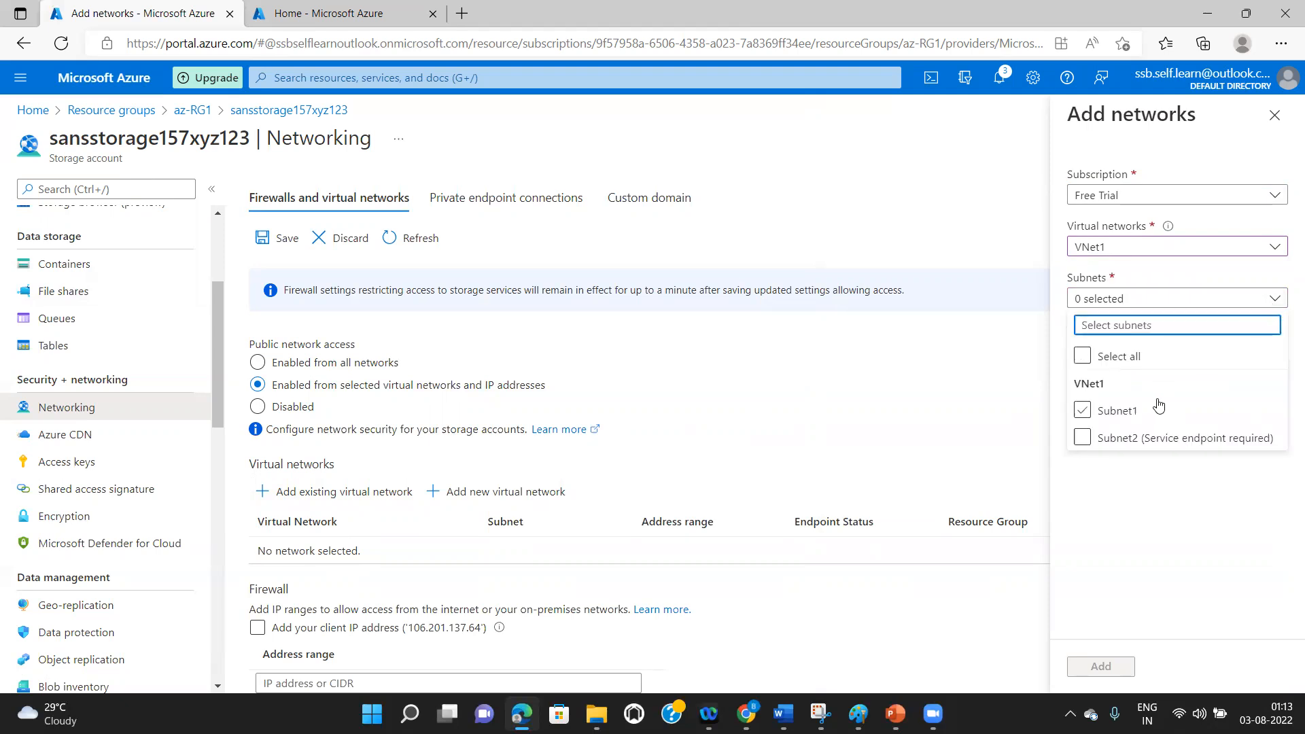
- Try Subnet2 as the allowed subnet to check its service endpoint status, and clear that selection
click(1128, 442)
click(1082, 437)
click(1081, 412)
click(1153, 415)
click(1135, 441)
click(1124, 451)
click(1151, 450)
click(1082, 438)
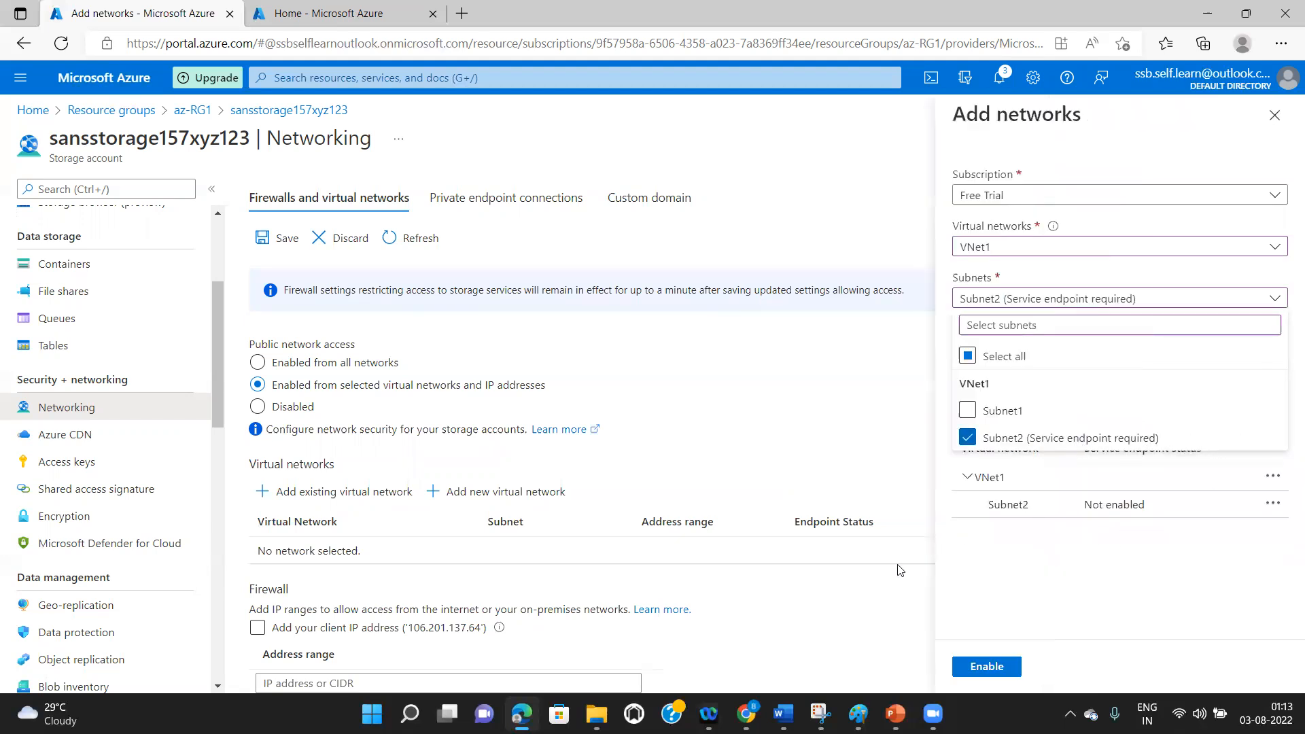
click(1009, 581)
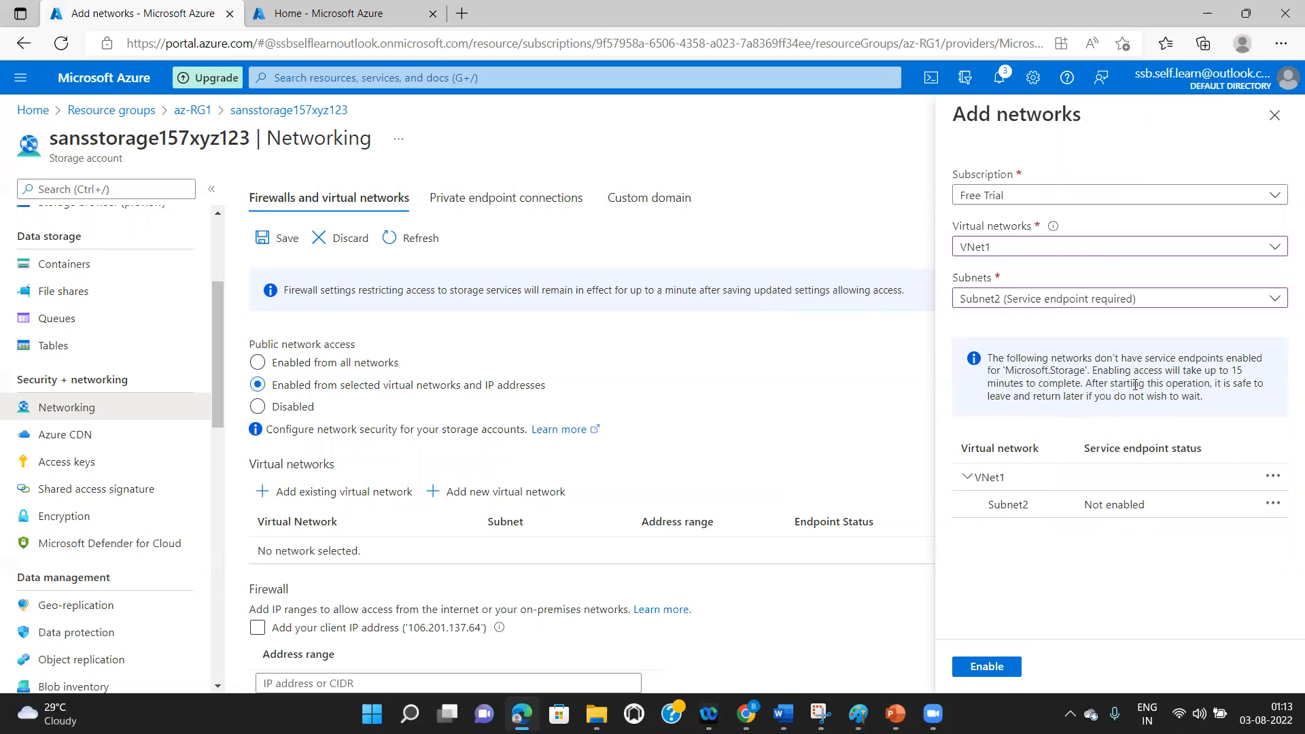
click(1275, 302)
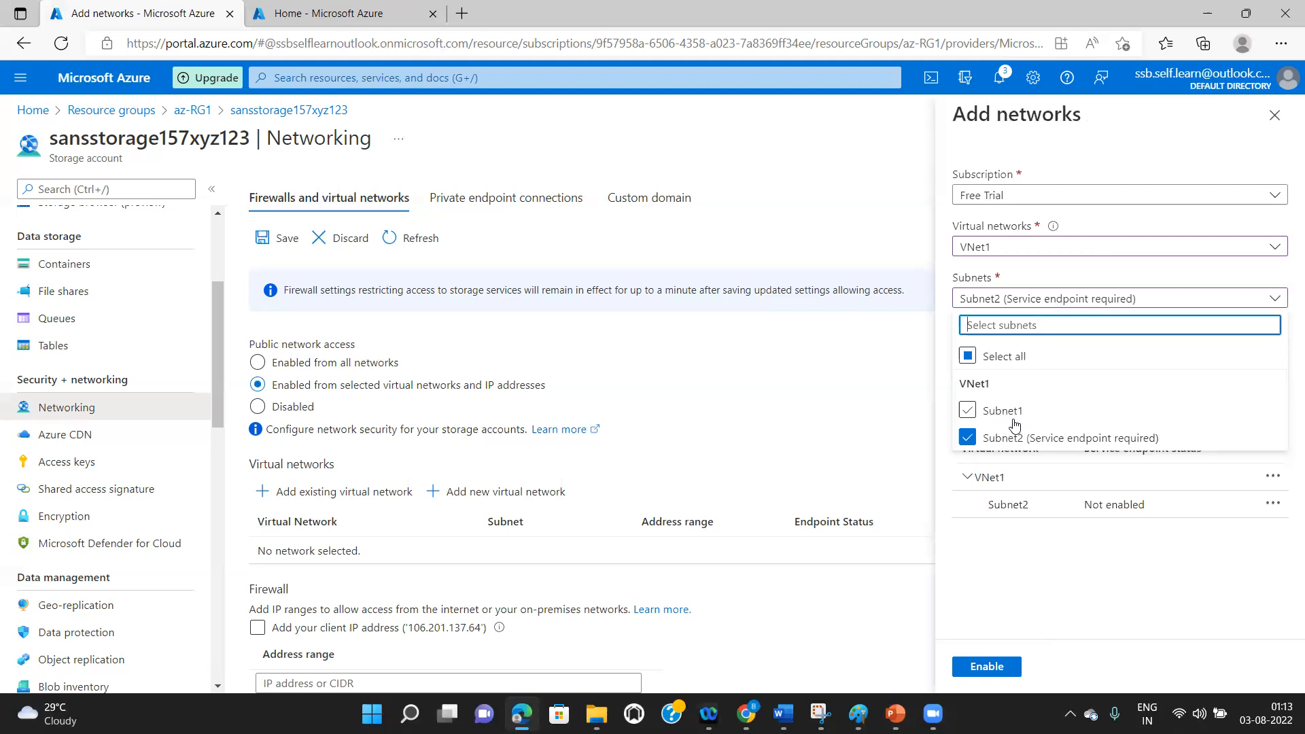
click(973, 438)
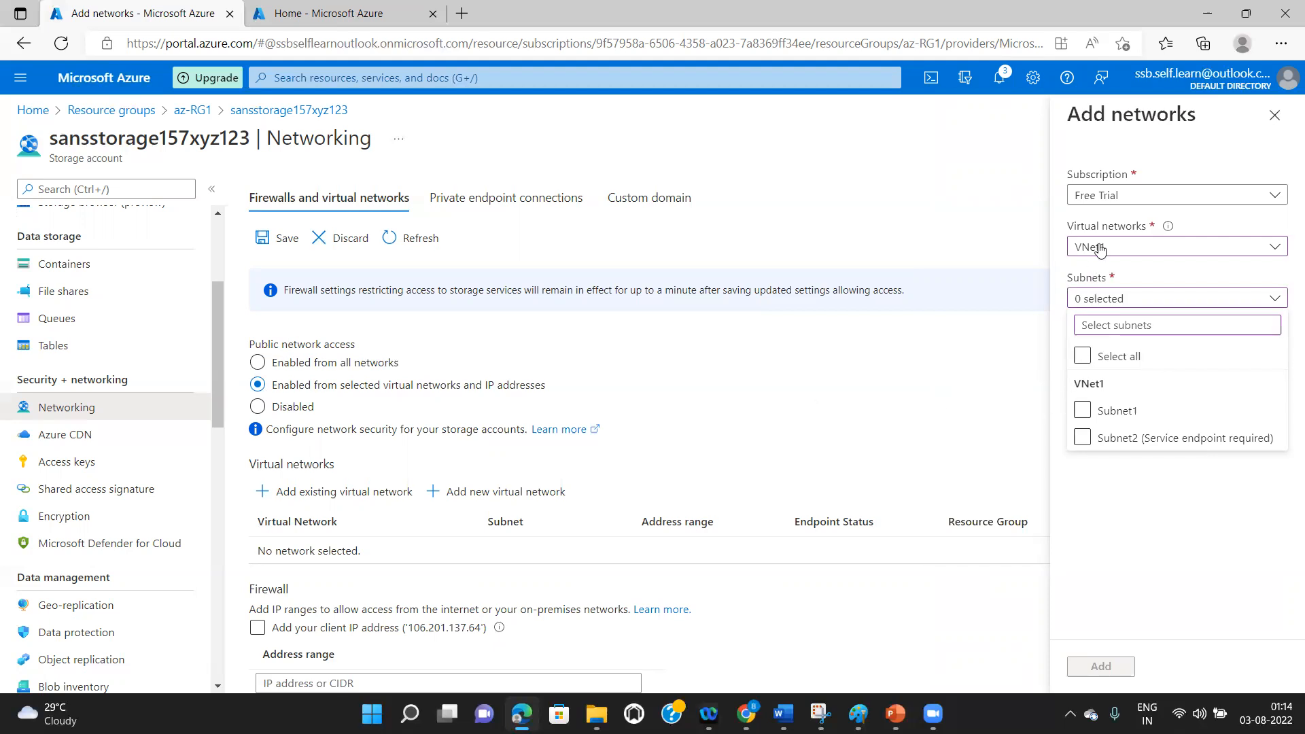
- Add VNet1's Subnet1 to the storage account's allowed networks, and expand the VNet1 entry to review the firewall settings
click(1083, 412)
click(1096, 669)
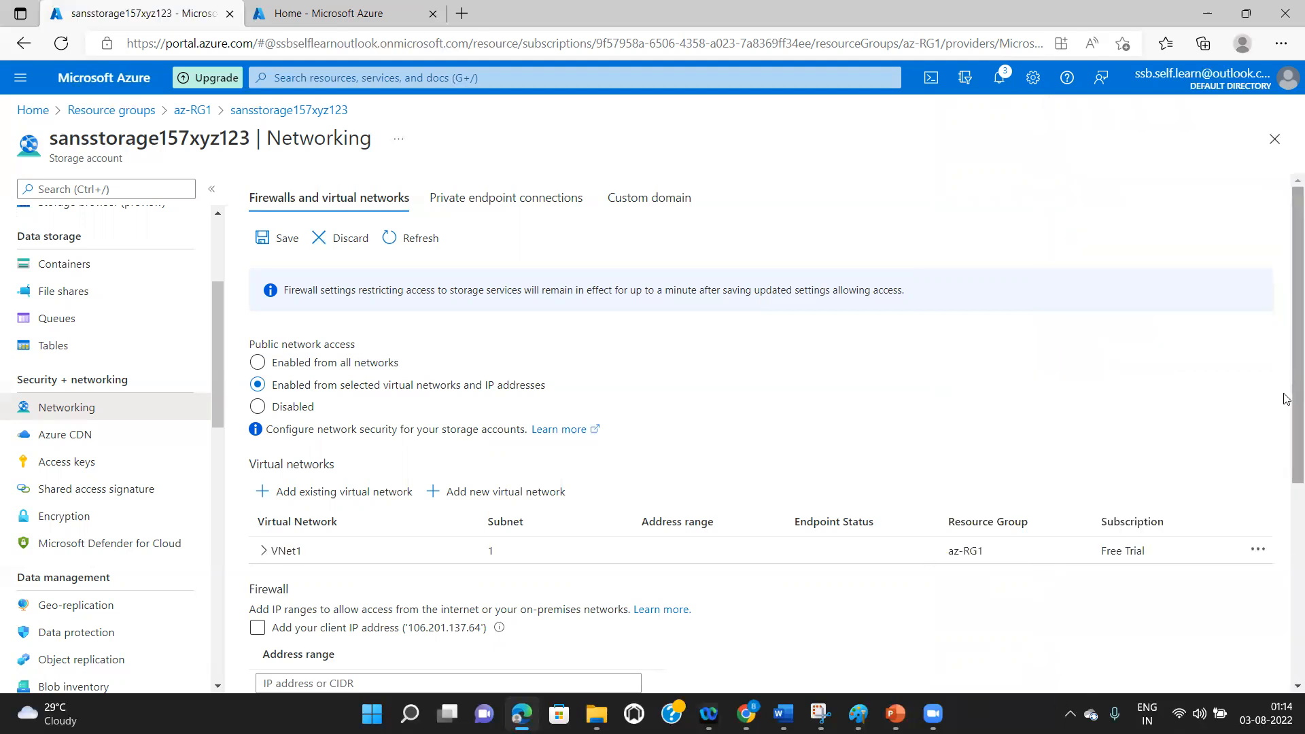
scroll(1286, 464, down, 2)
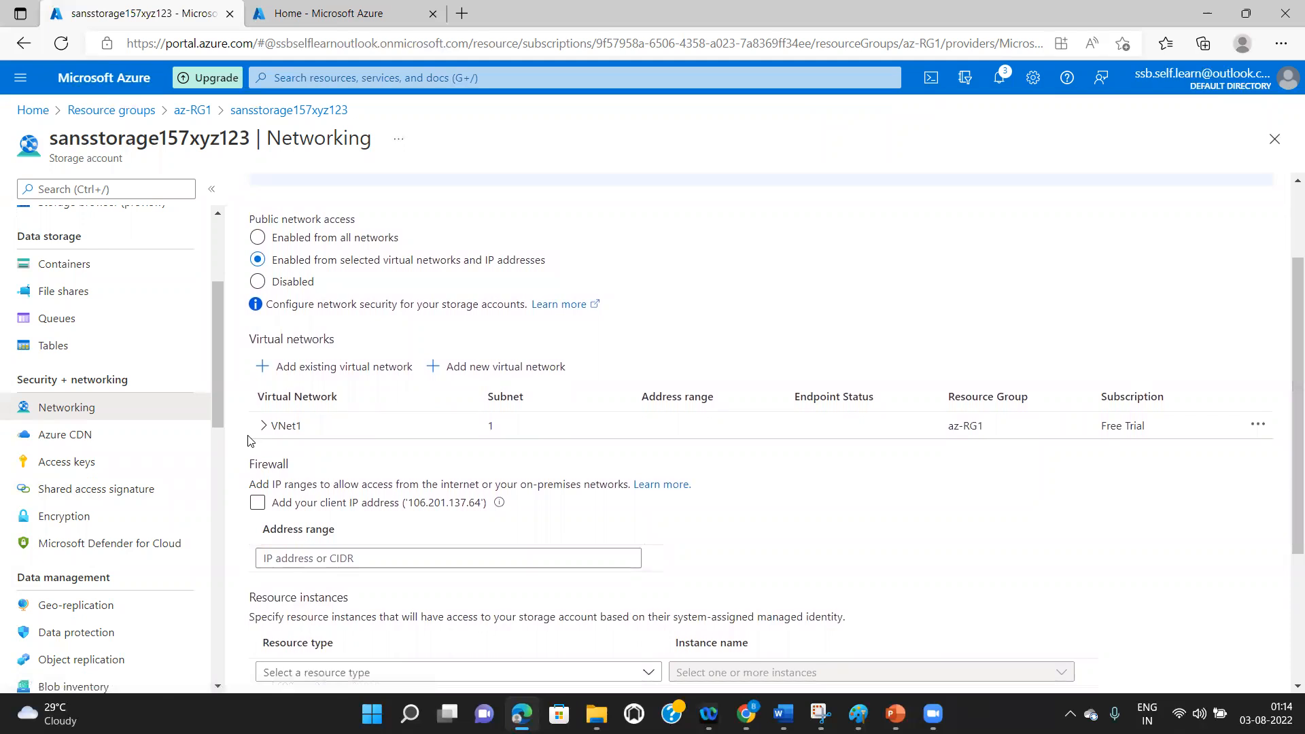
click(263, 426)
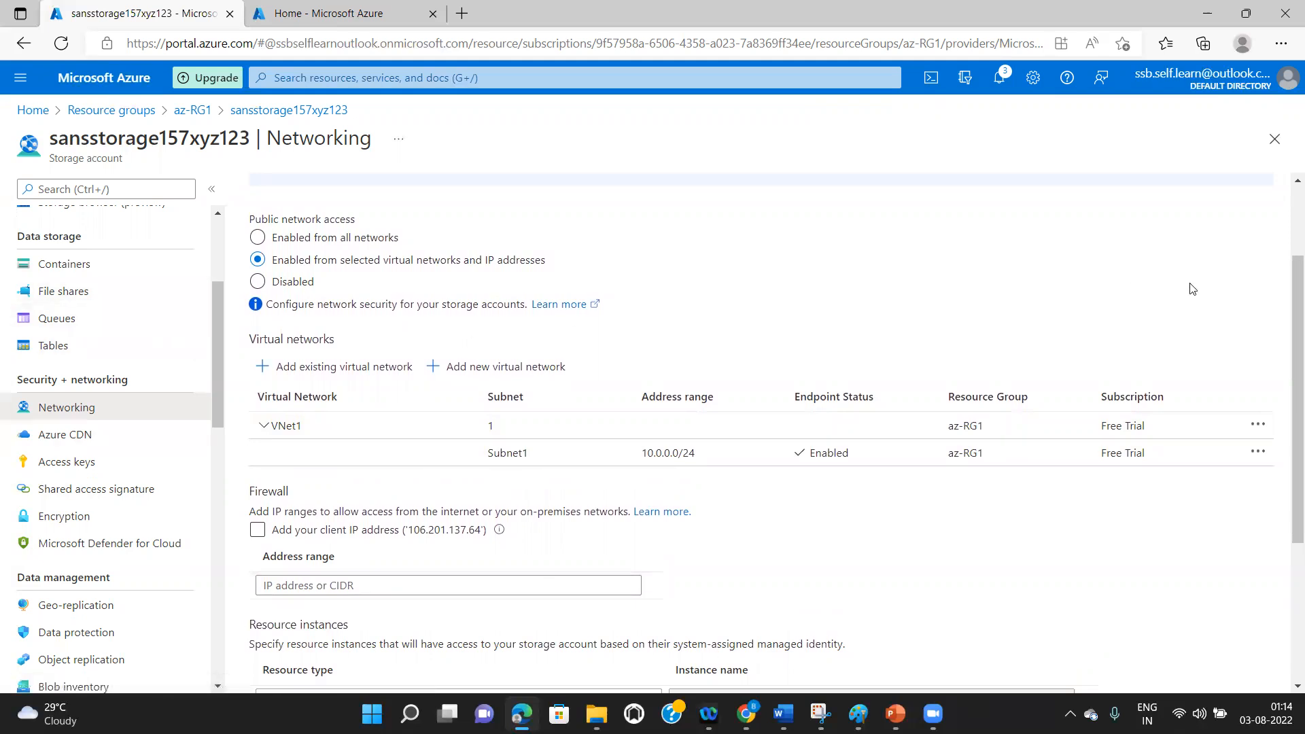
scroll(1286, 459, down, 3)
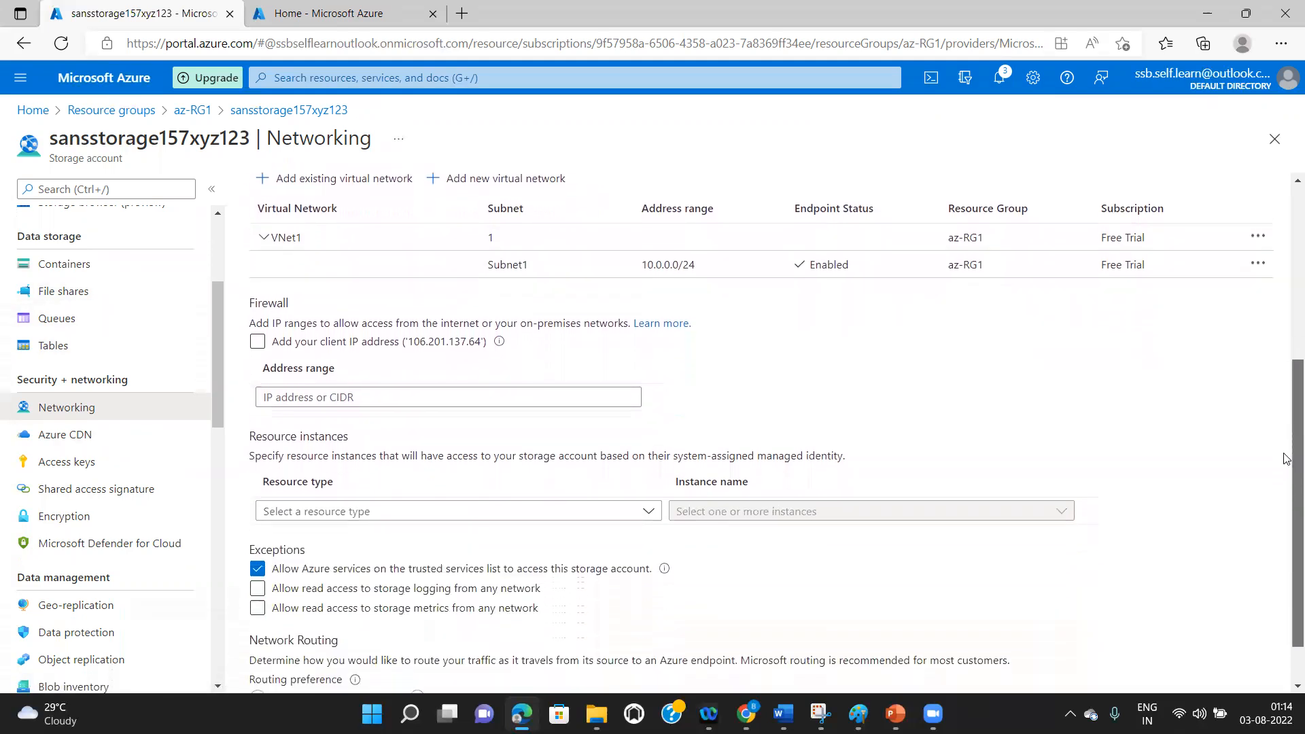
scroll(1286, 310, up, 4)
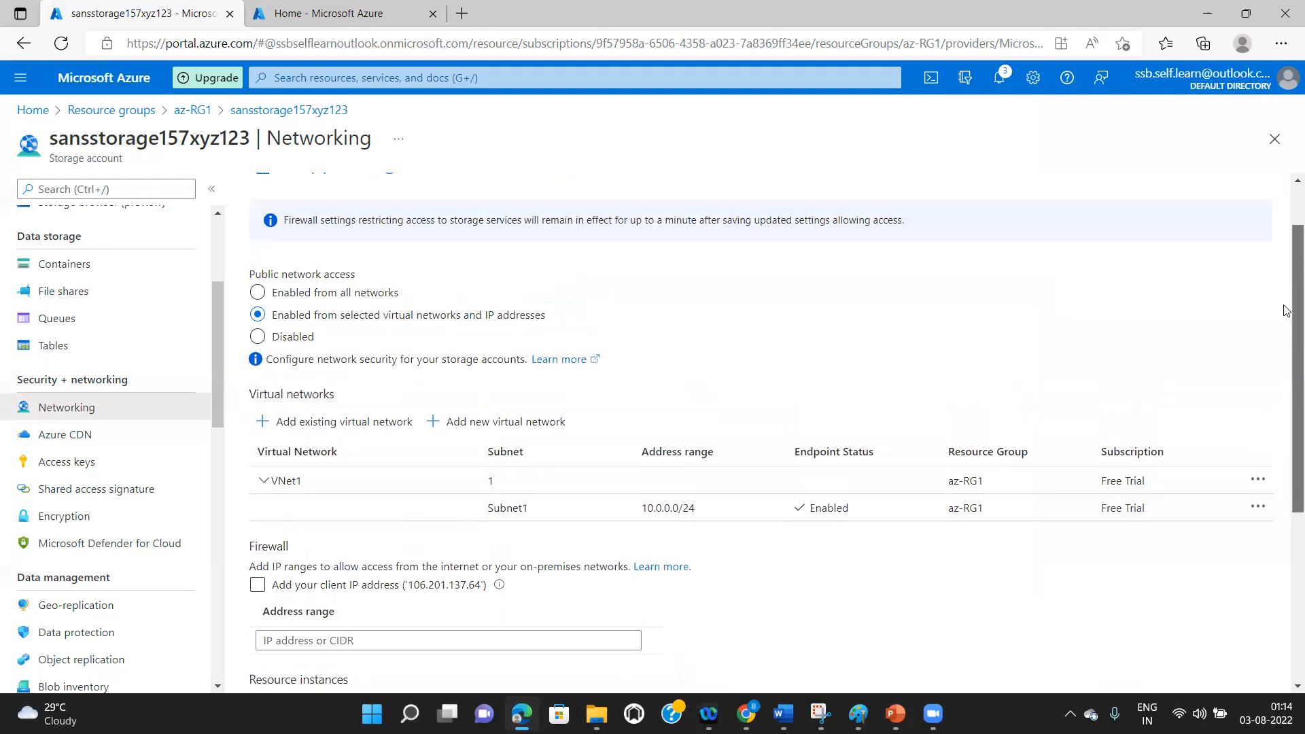
scroll(1286, 310, up, 1)
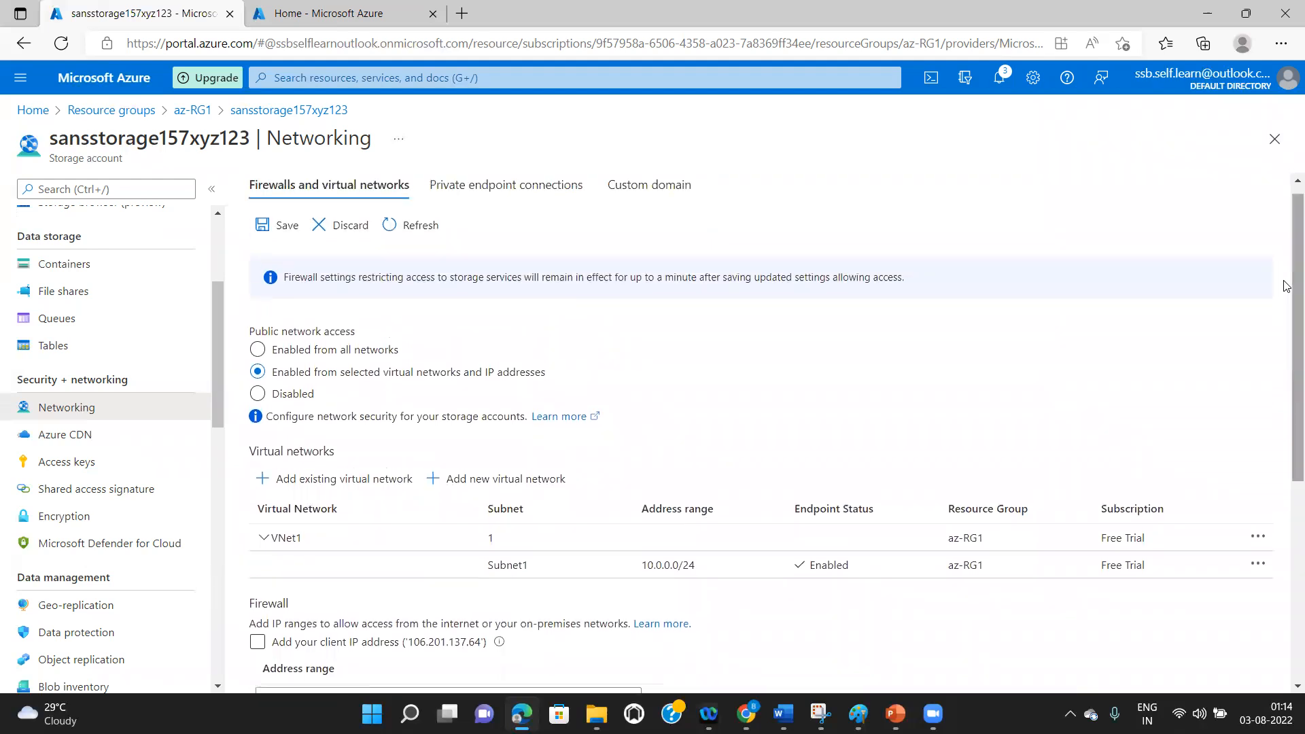